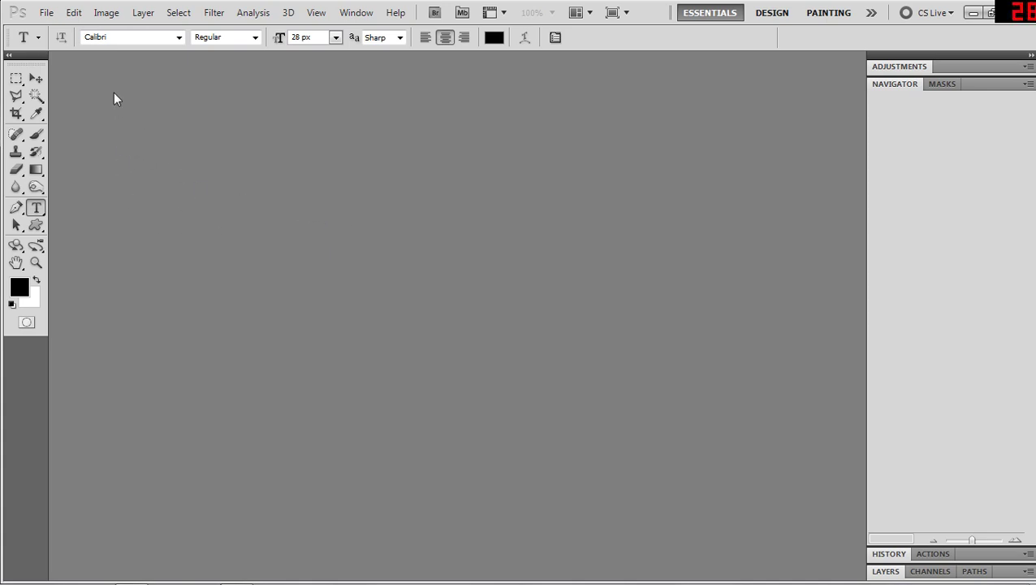
# Step: Create a 1366 x 768 pixel document with a transparent background and fill its layer with black
pyautogui.click(44, 12)
pyautogui.click(50, 30)
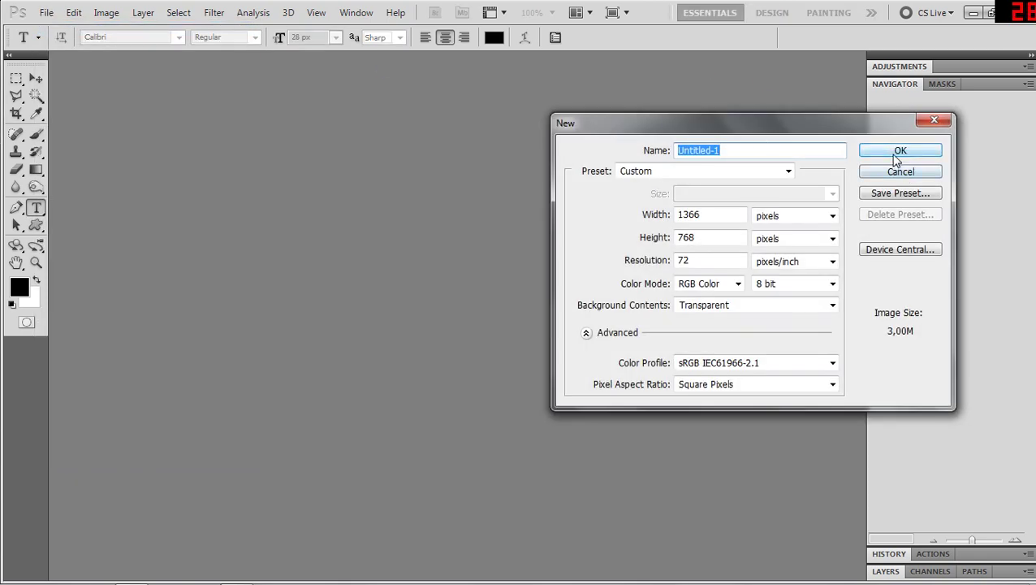
pyautogui.click(896, 155)
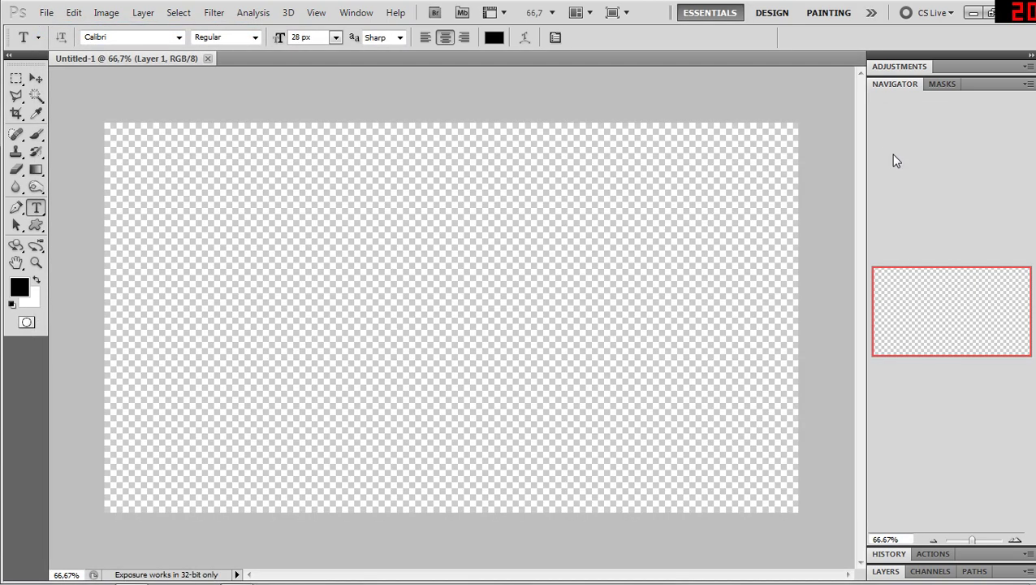
pyautogui.hotkey('alt', 'BackSpace')
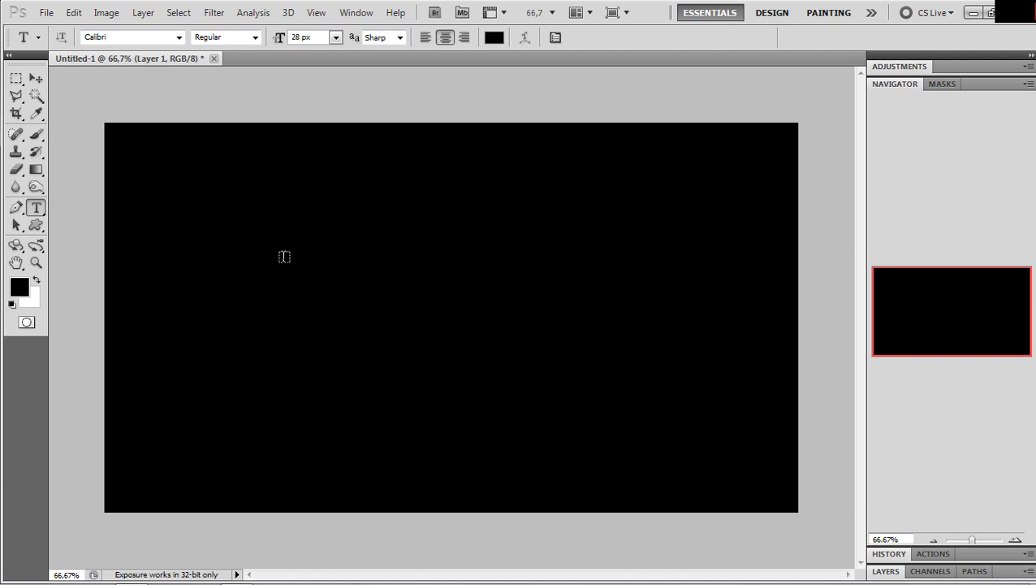
# Step: Add a white text line on the canvas reading "mÁM tĚ RÁT" followed by the recipient's name and "!!"
pyautogui.click(195, 285)
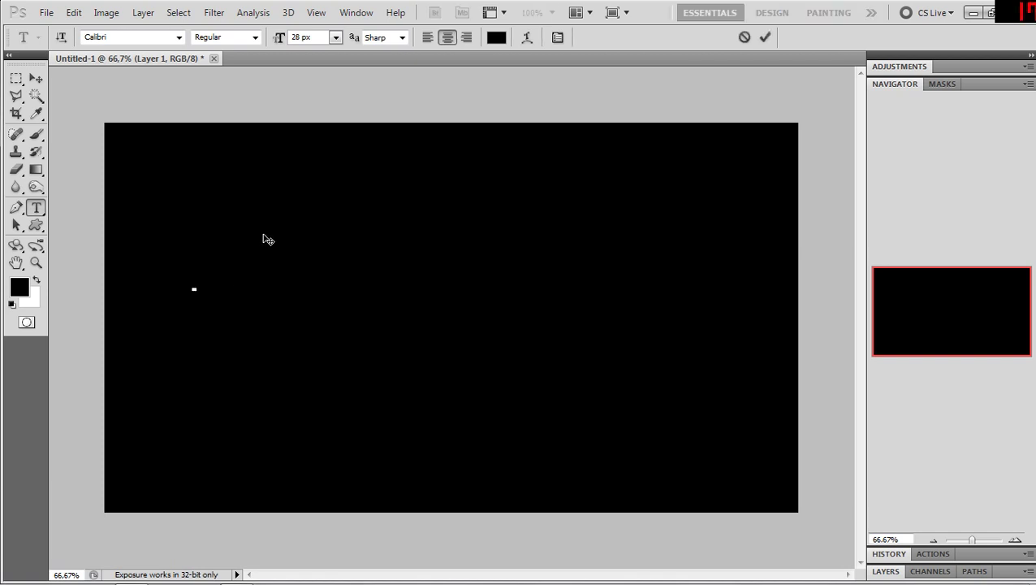
pyautogui.write('text')
pyautogui.write('er')
pyautogui.click(36, 280)
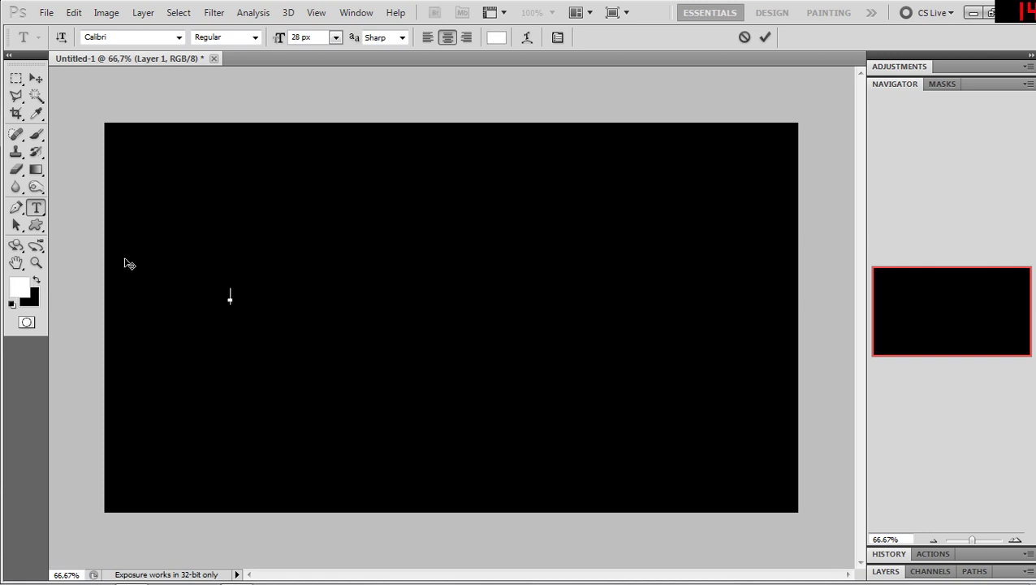
pyautogui.write('mÁM tĚ RÁT')
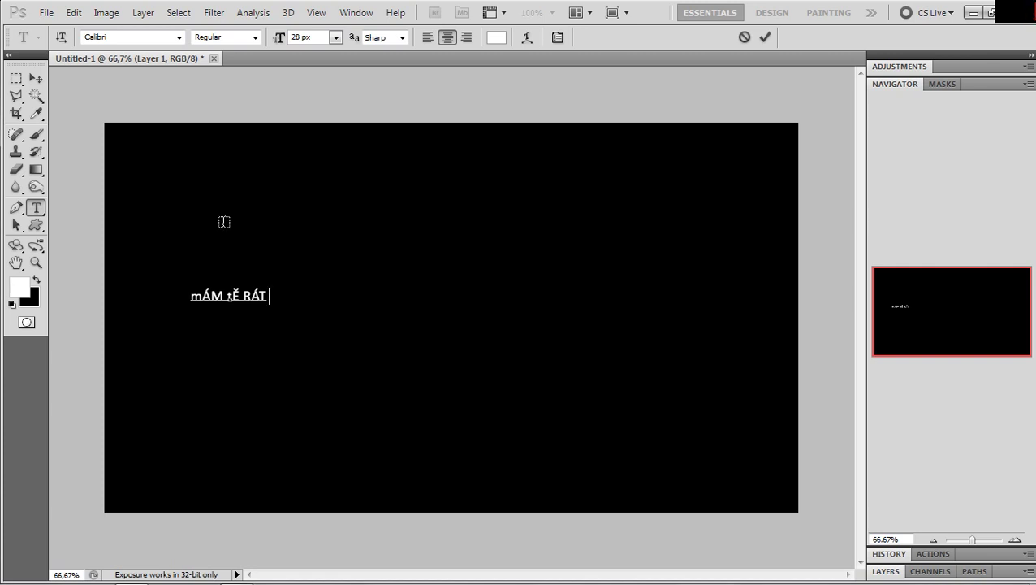
pyautogui.write(' 8')
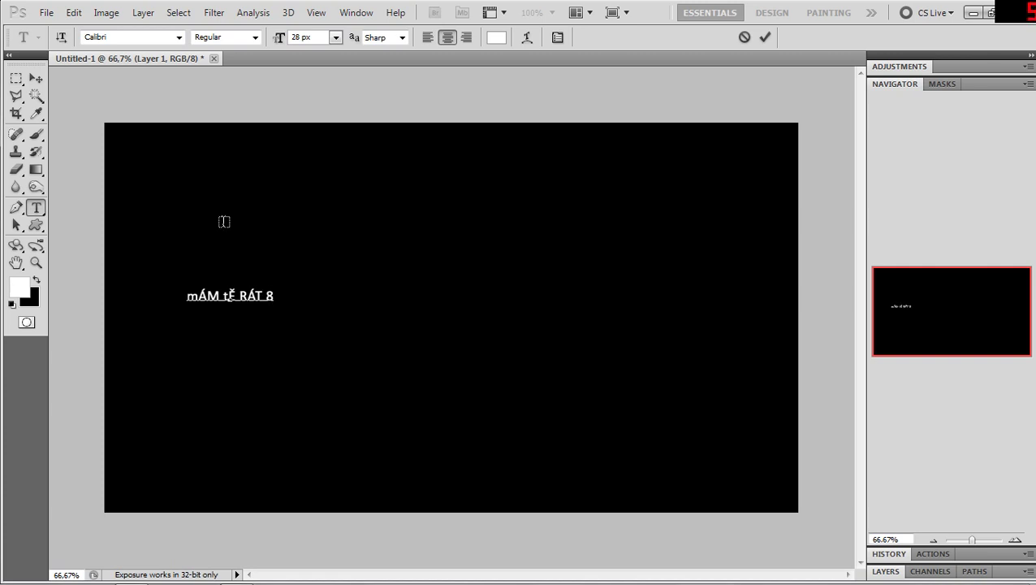
pyautogui.press('BackSpace')
pyautogui.write('ÁĐ')
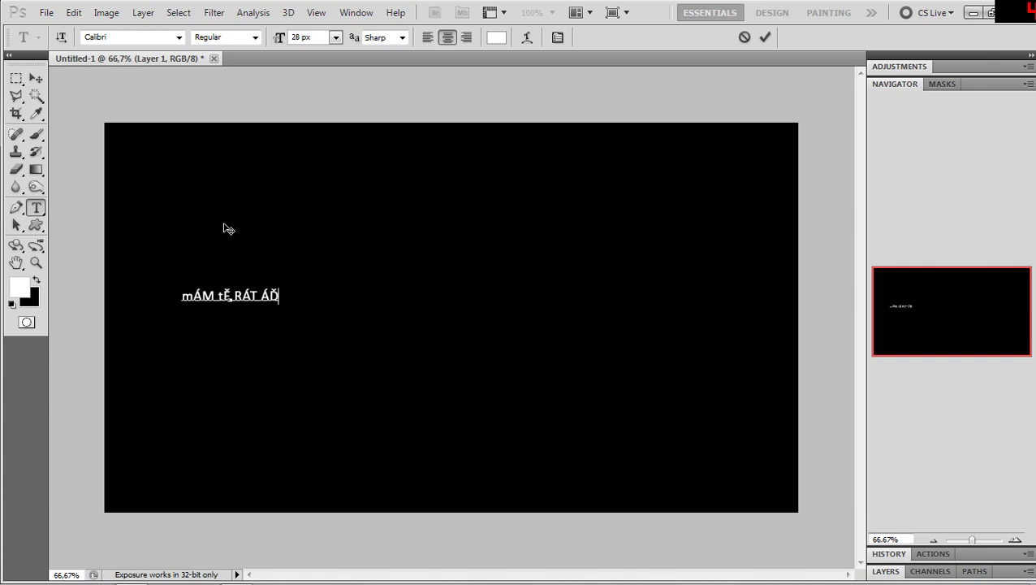
pyautogui.write('O !!')
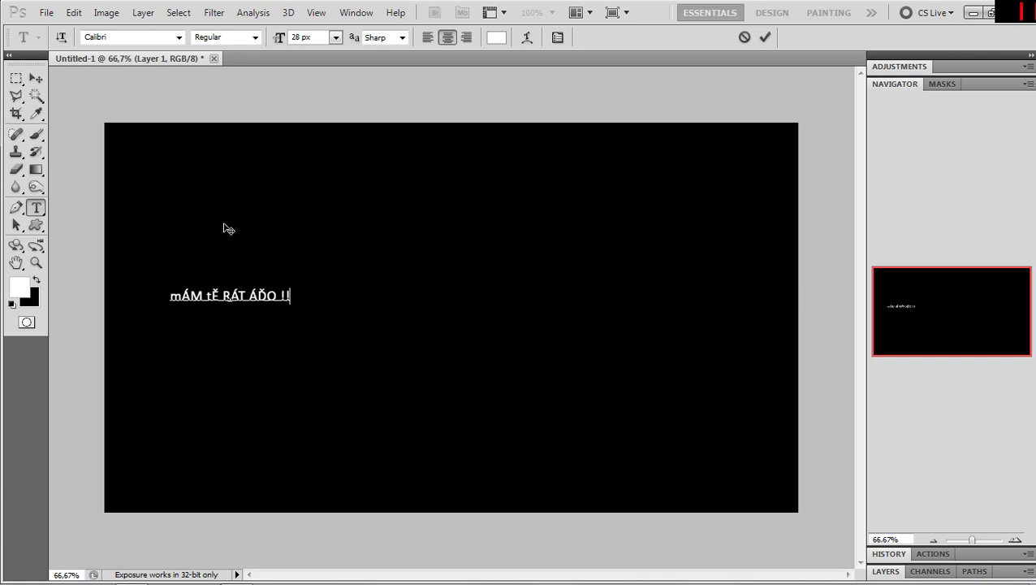
# Step: Enlarge the whole text line to 112 px and reposition it near the middle of the canvas
pyautogui.tripleClick(285, 296)
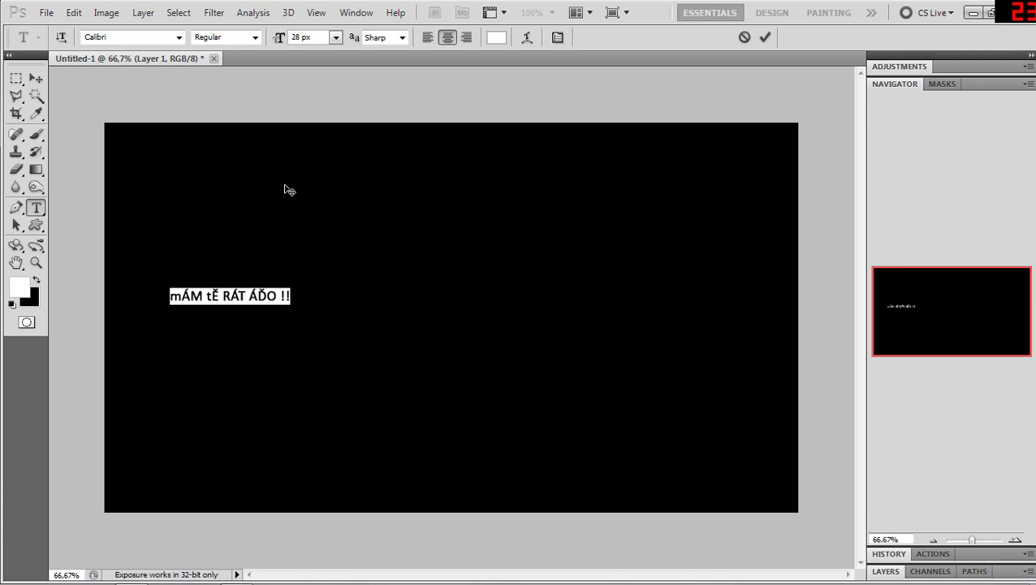
pyautogui.moveTo(284, 187); pyautogui.dragTo(308, 199)
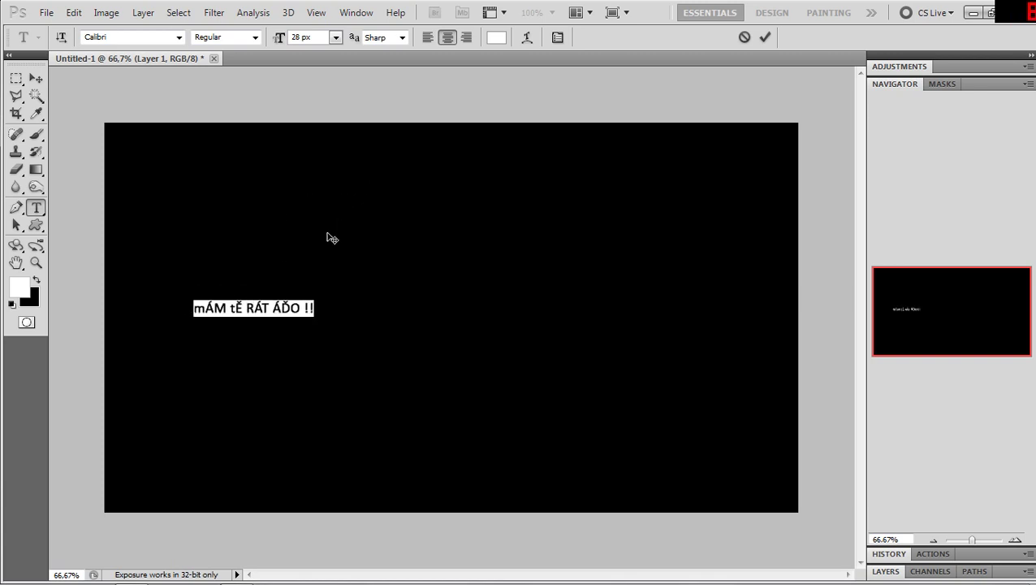
pyautogui.moveTo(328, 238); pyautogui.dragTo(352, 253)
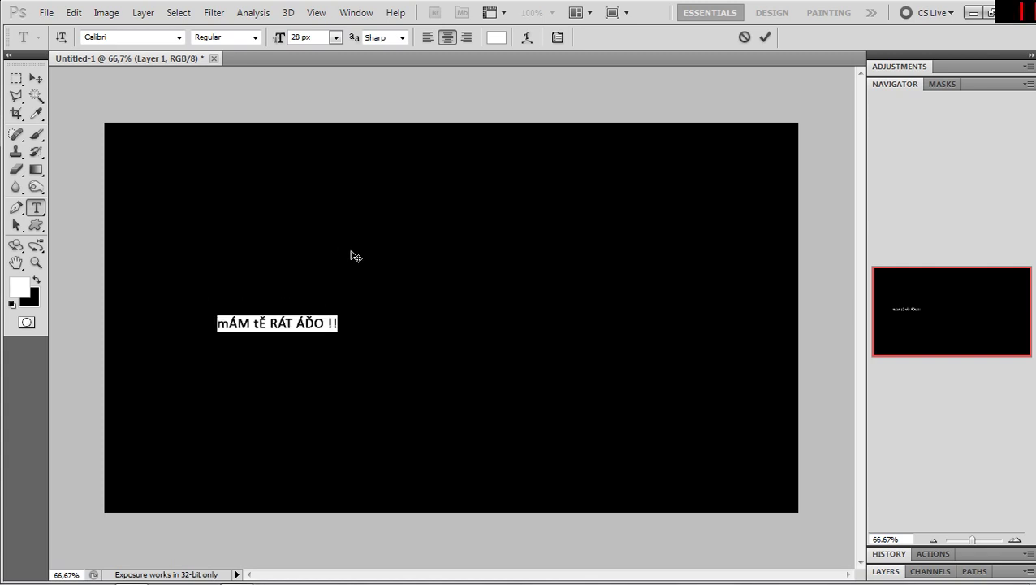
pyautogui.moveTo(282, 46); pyautogui.dragTo(312, 47)
pyautogui.moveTo(312, 185); pyautogui.dragTo(349, 185)
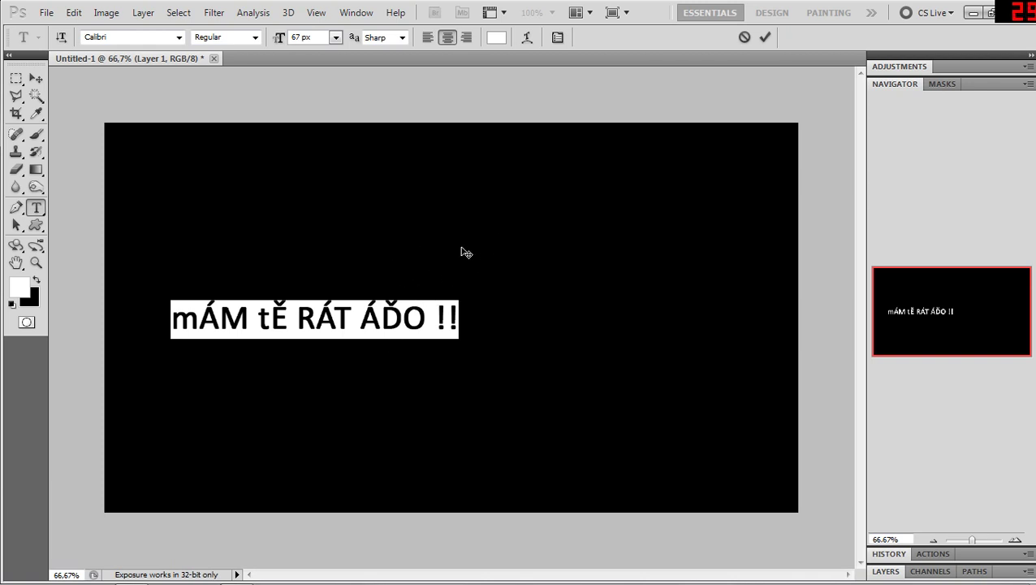
pyautogui.moveTo(423, 273); pyautogui.dragTo(436, 273)
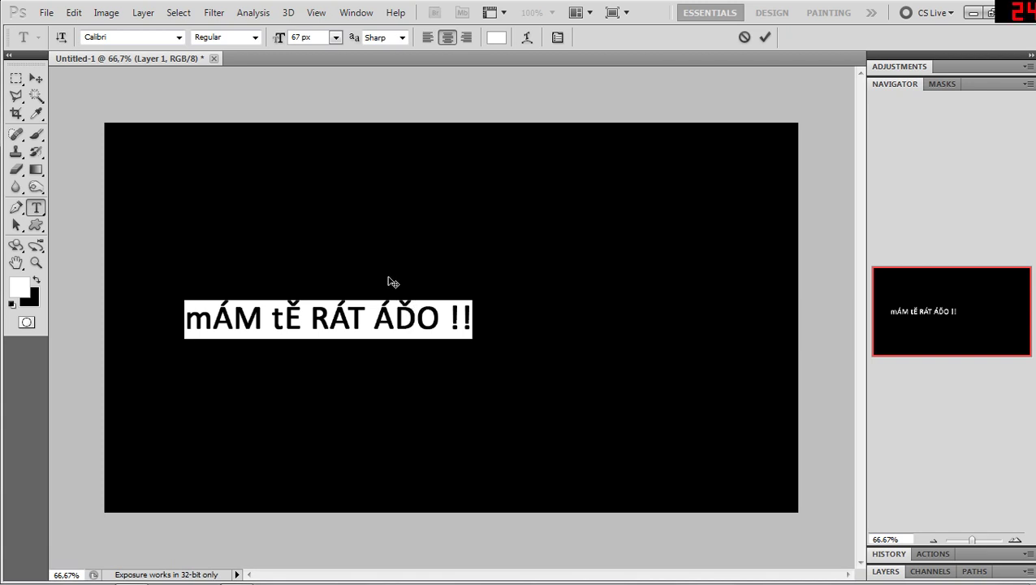
pyautogui.moveTo(389, 276); pyautogui.dragTo(398, 277)
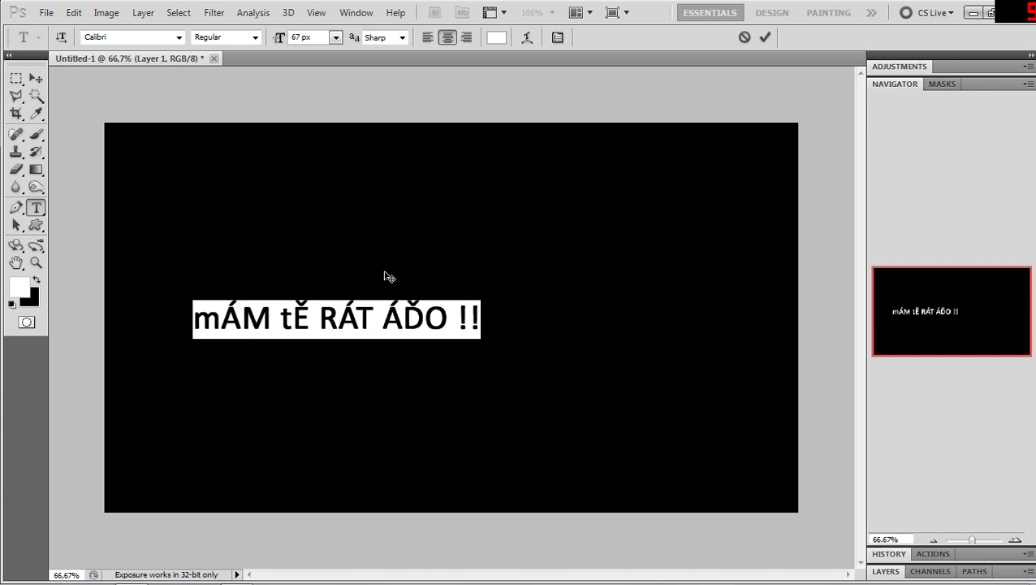
pyautogui.moveTo(286, 41); pyautogui.dragTo(313, 41)
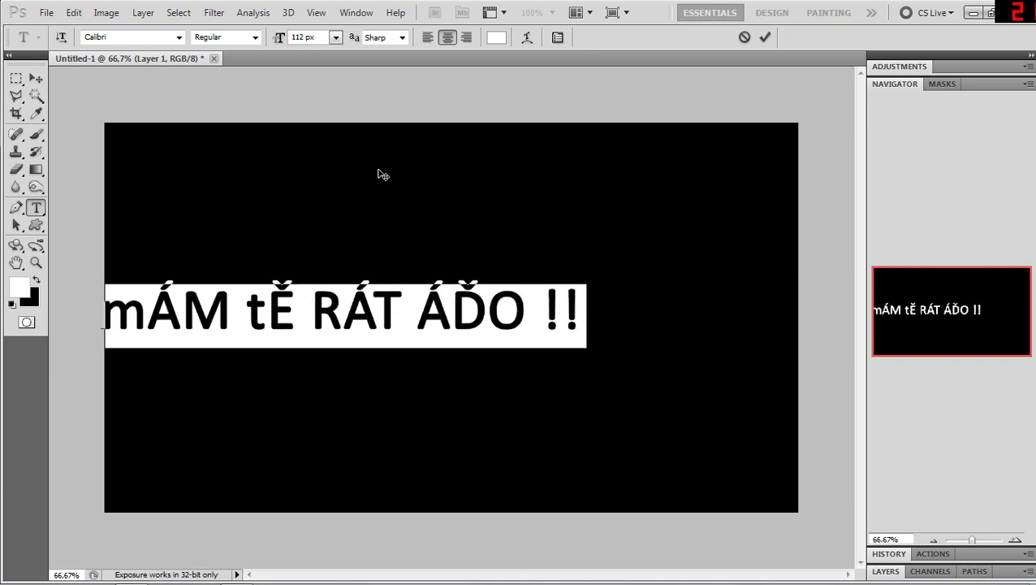
pyautogui.moveTo(382, 173); pyautogui.dragTo(450, 165)
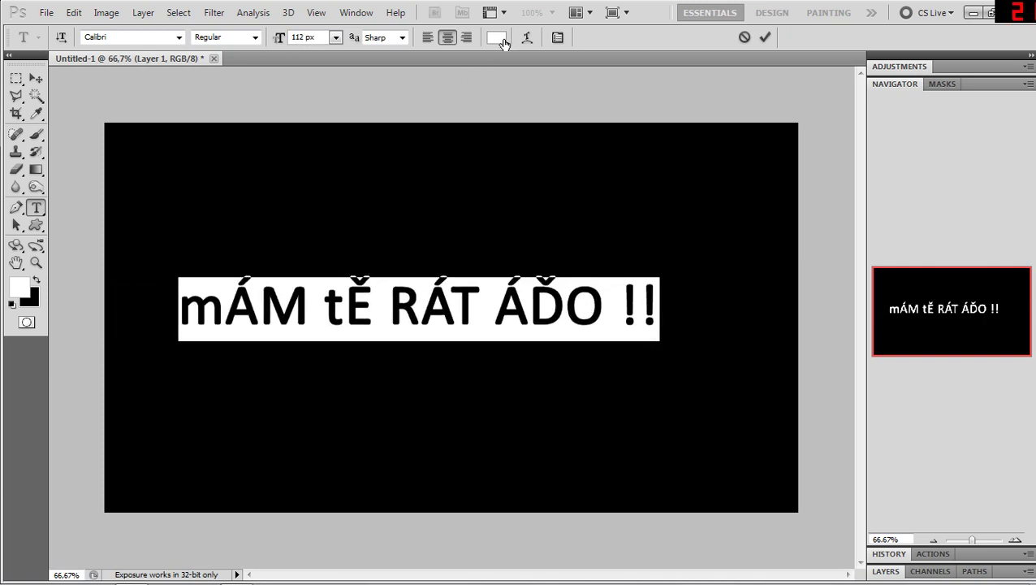
# Step: Try red ff0000 as the text colour, return it to white ffffff, and commit the text
pyautogui.click(504, 43)
pyautogui.moveTo(660, 259); pyautogui.dragTo(760, 126)
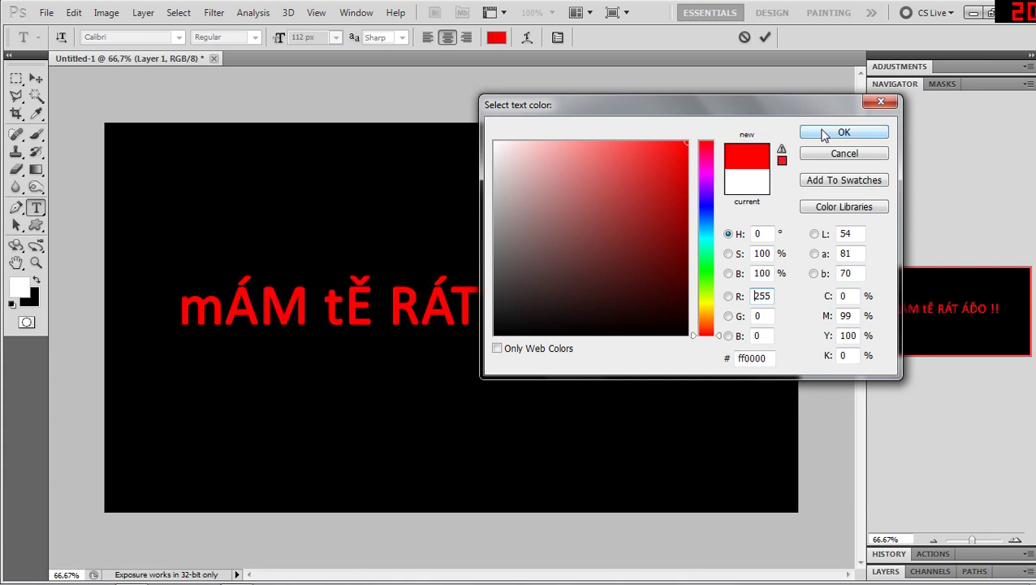
pyautogui.moveTo(583, 201); pyautogui.dragTo(495, 87)
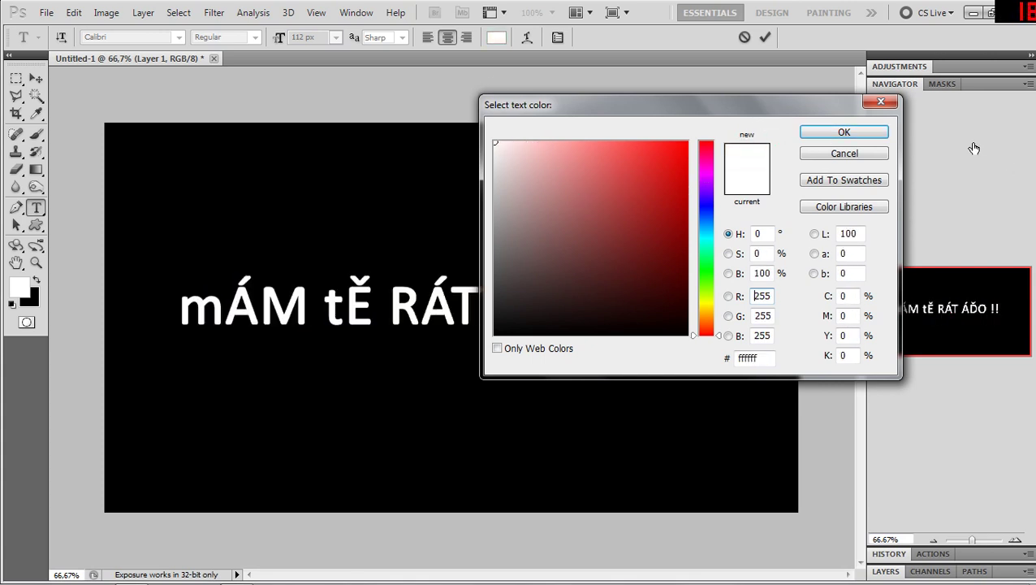
pyautogui.click(844, 131)
pyautogui.click(761, 40)
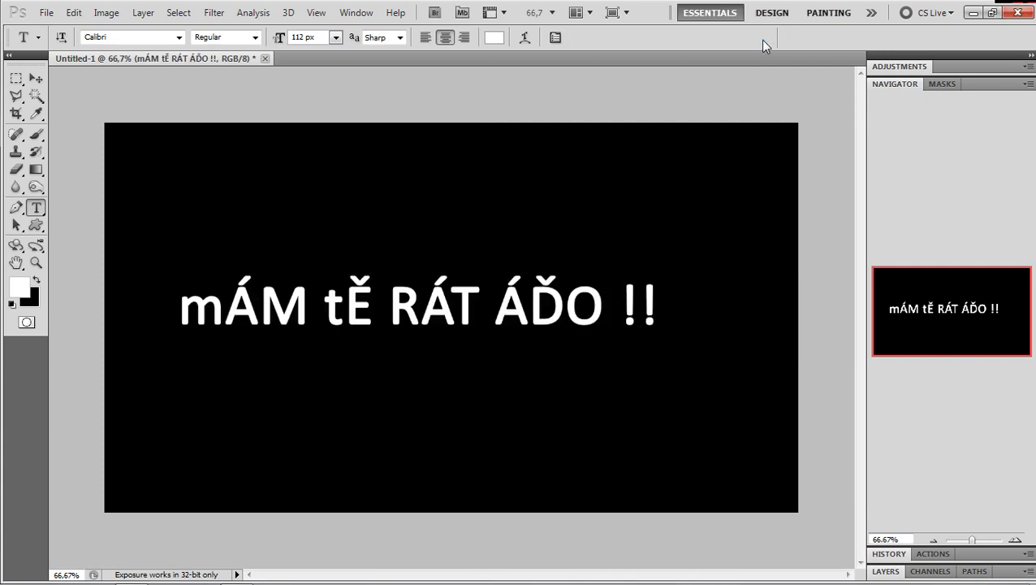
# Step: Align the text layer to the vertical and horizontal centers of the whole canvas and clear the selection
pyautogui.hotkey('ctrl', 'a')
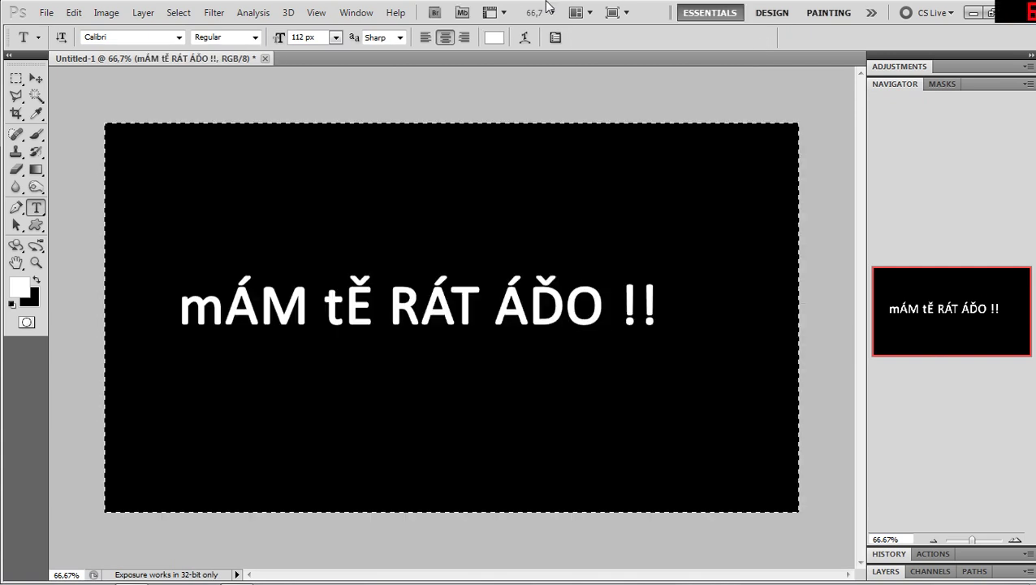
pyautogui.click(143, 12)
pyautogui.moveTo(292, 391)
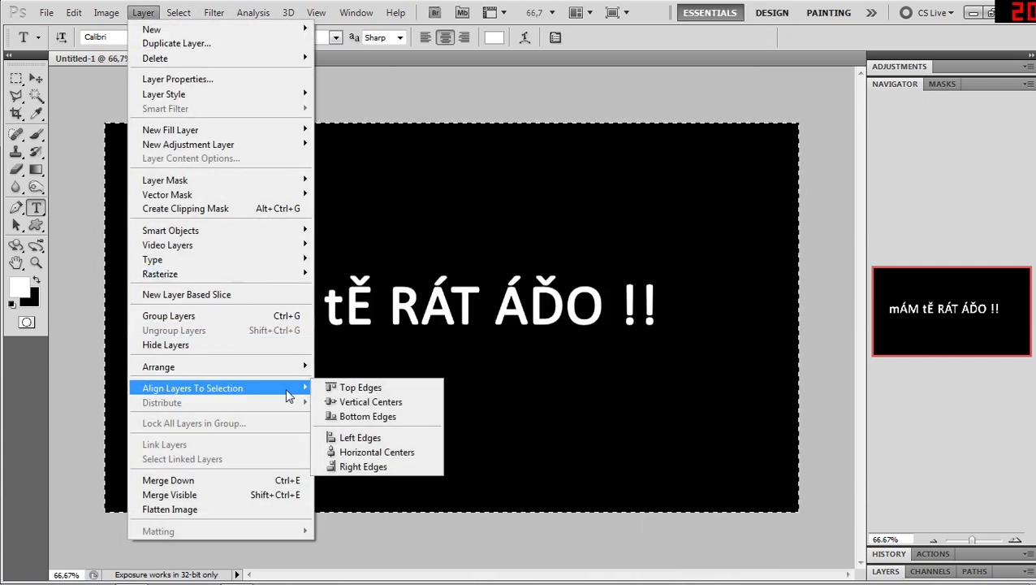
pyautogui.click(354, 402)
pyautogui.click(143, 12)
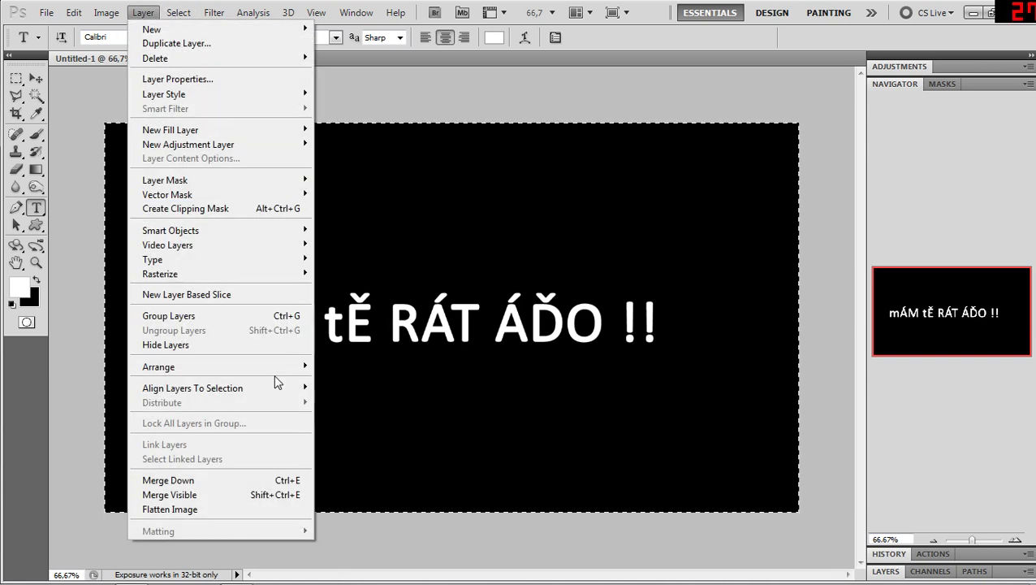
pyautogui.moveTo(280, 389)
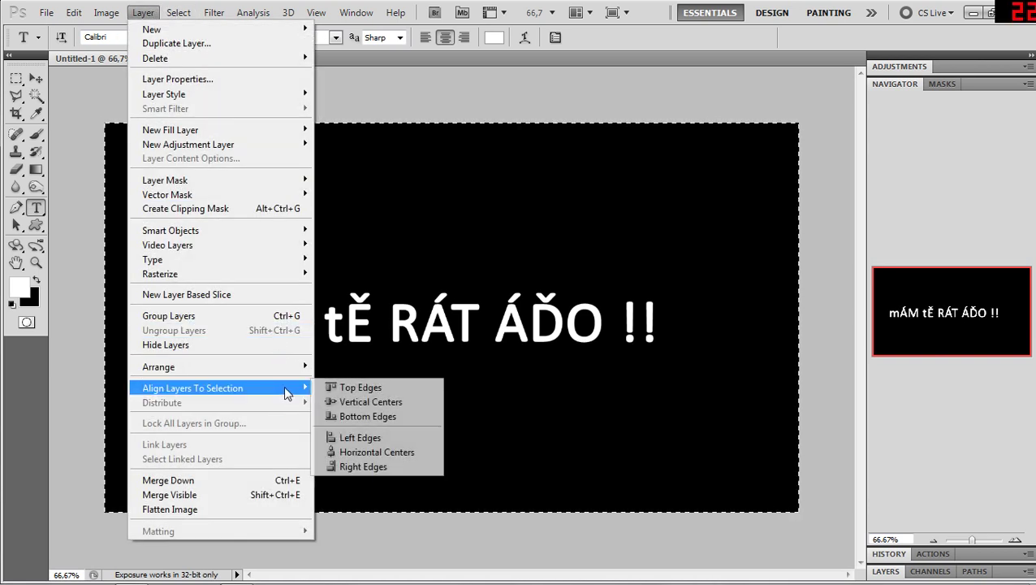
pyautogui.click(349, 452)
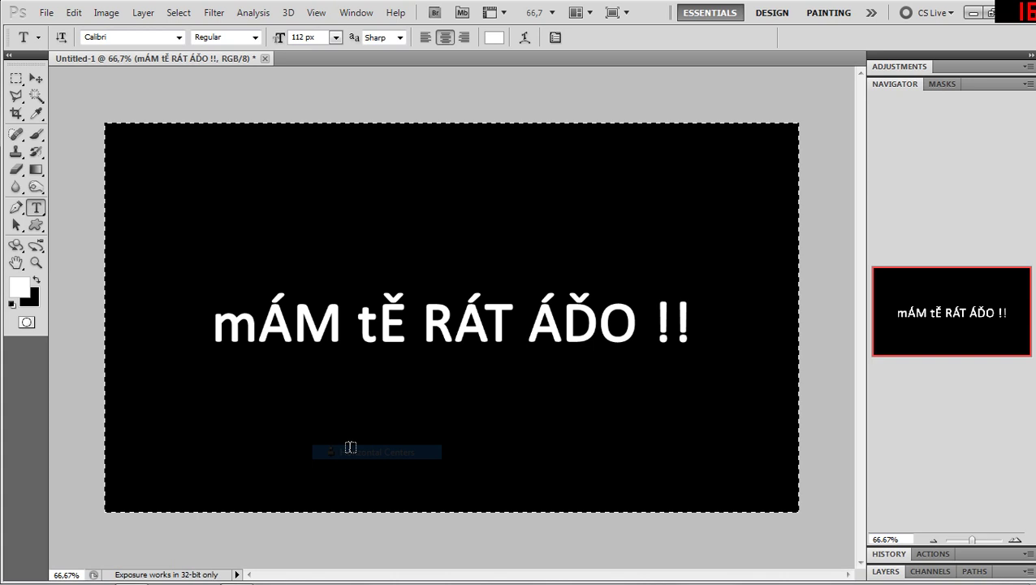
pyautogui.click(15, 78)
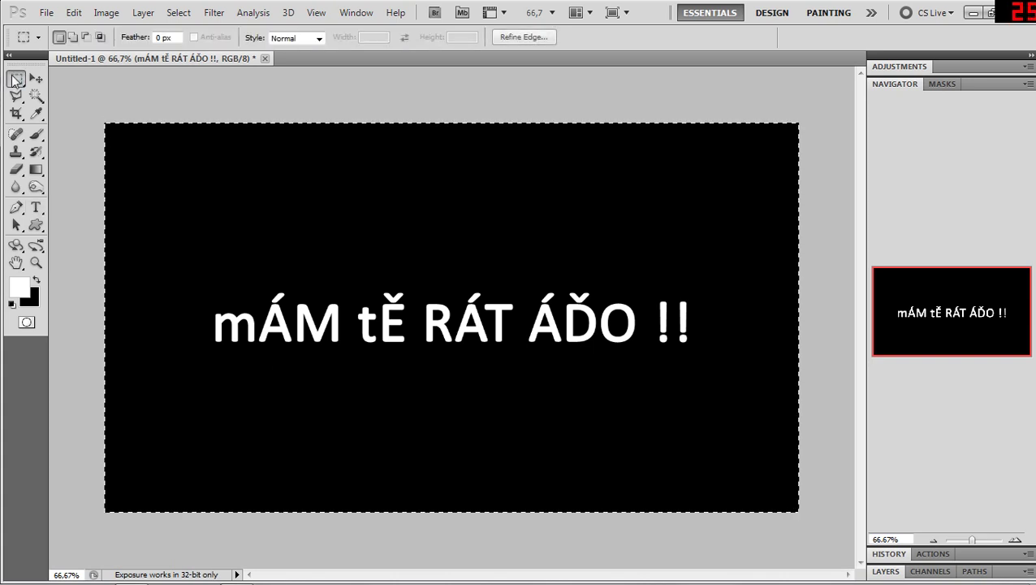
pyautogui.click(179, 103)
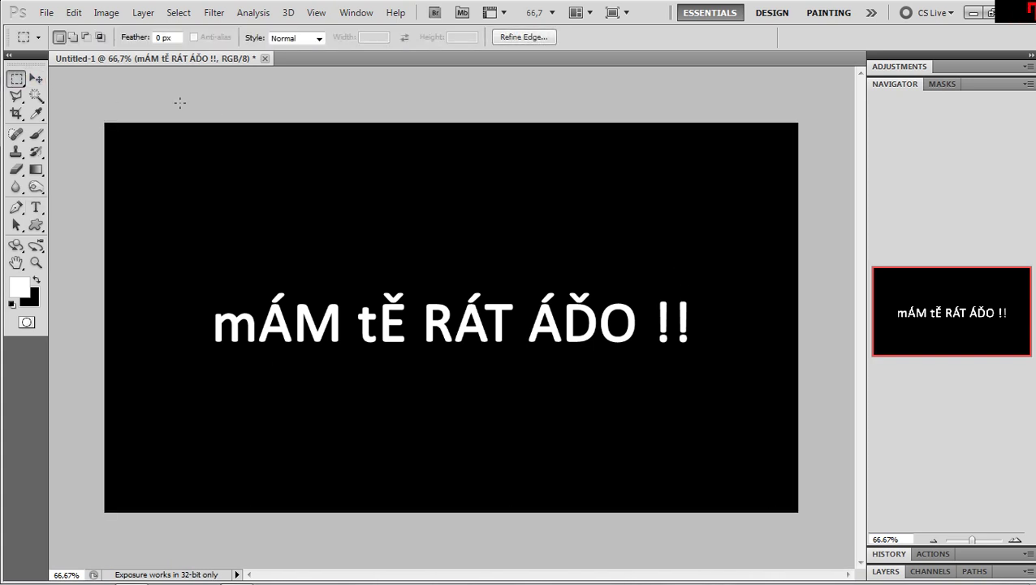
# Step: Show the history and layer list, and draw a heart-shaped path in the upper-left area of the canvas
pyautogui.click(882, 555)
pyautogui.click(884, 571)
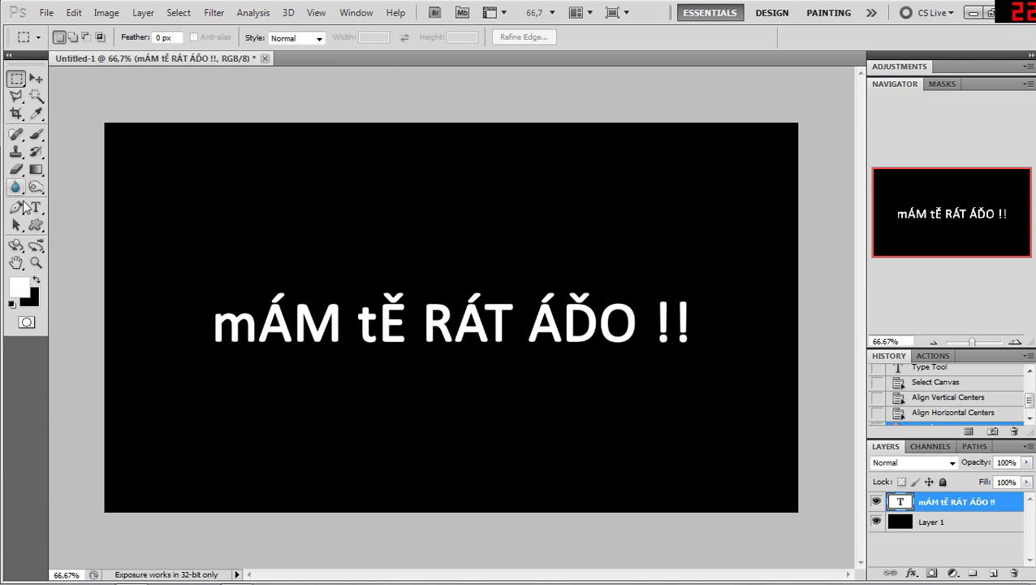
pyautogui.click(36, 225)
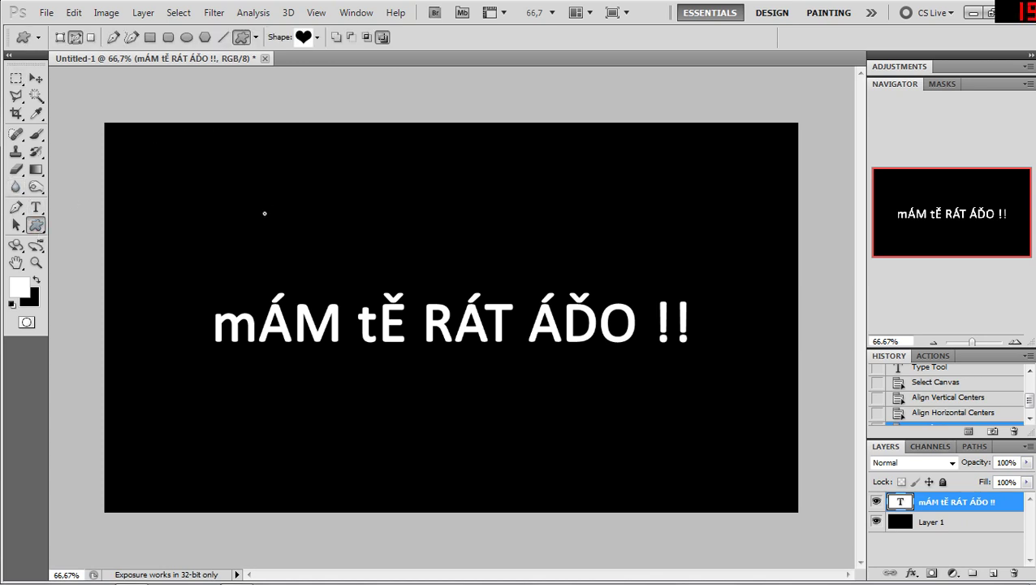
pyautogui.moveTo(251, 292); pyautogui.dragTo(134, 171)
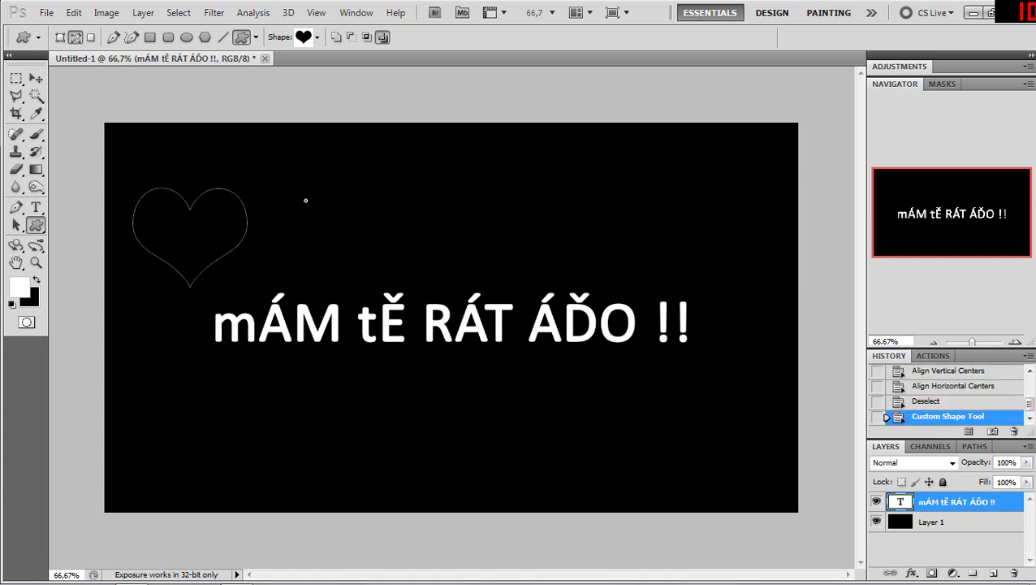
# Step: Turn the heart path into a selection, fill it with white on a new layer, and deselect
pyautogui.hotkey('ctrl', 'shift', 'alt', 'n')
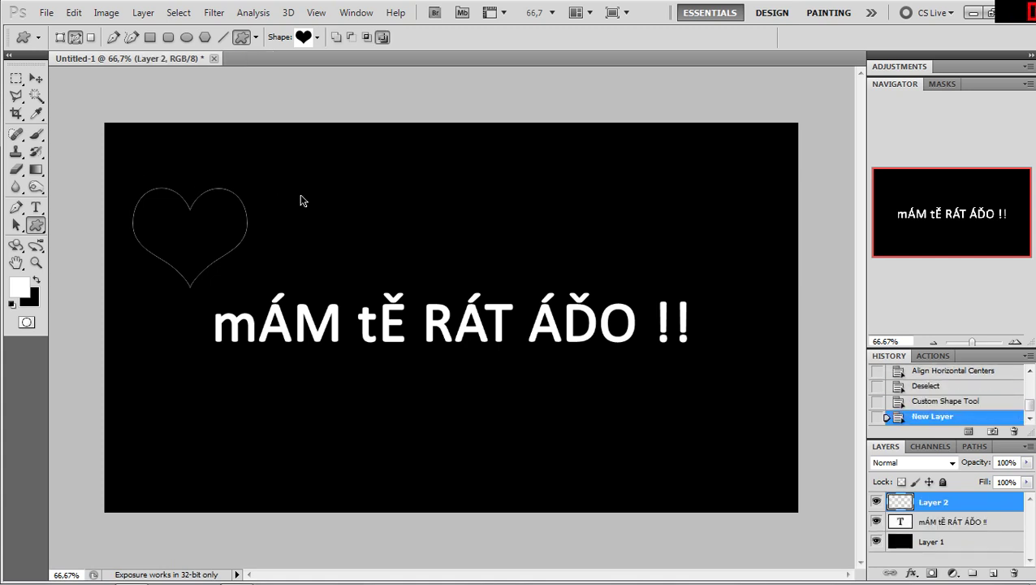
pyautogui.hotkey('ctrl', 'Return')
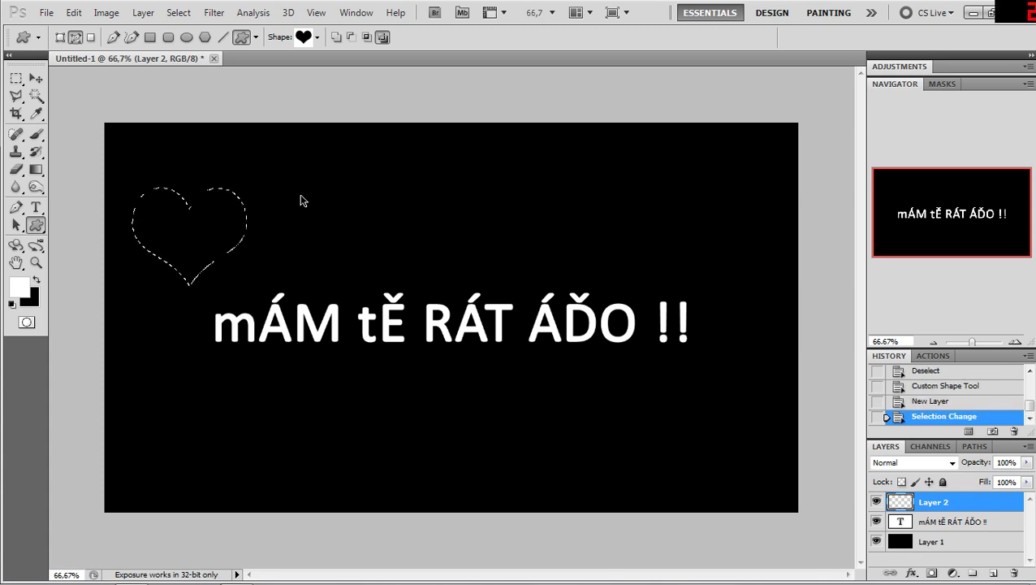
pyautogui.hotkey('alt', 'BackSpace')
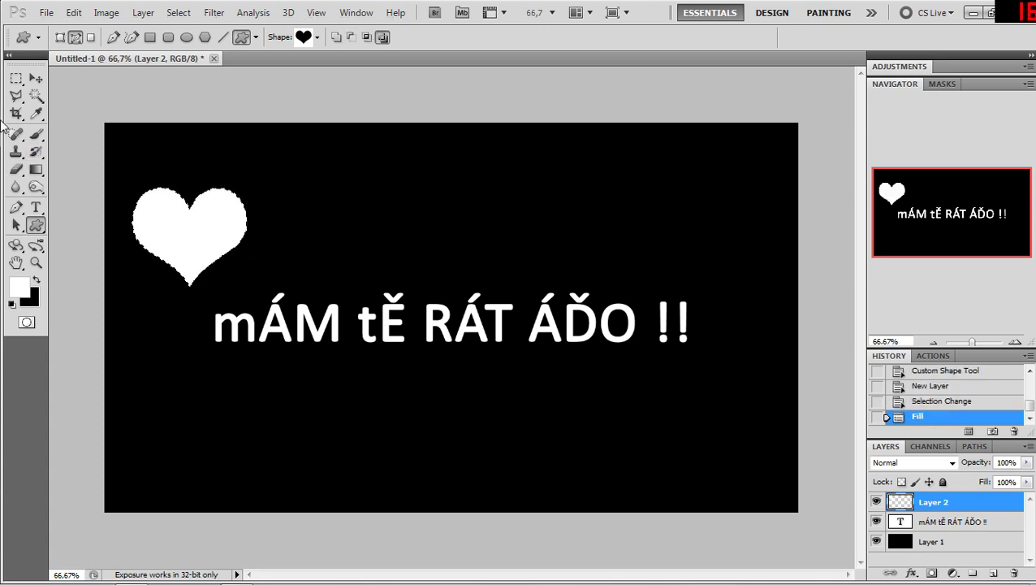
pyautogui.click(15, 78)
pyautogui.hotkey('ctrl', 'd')
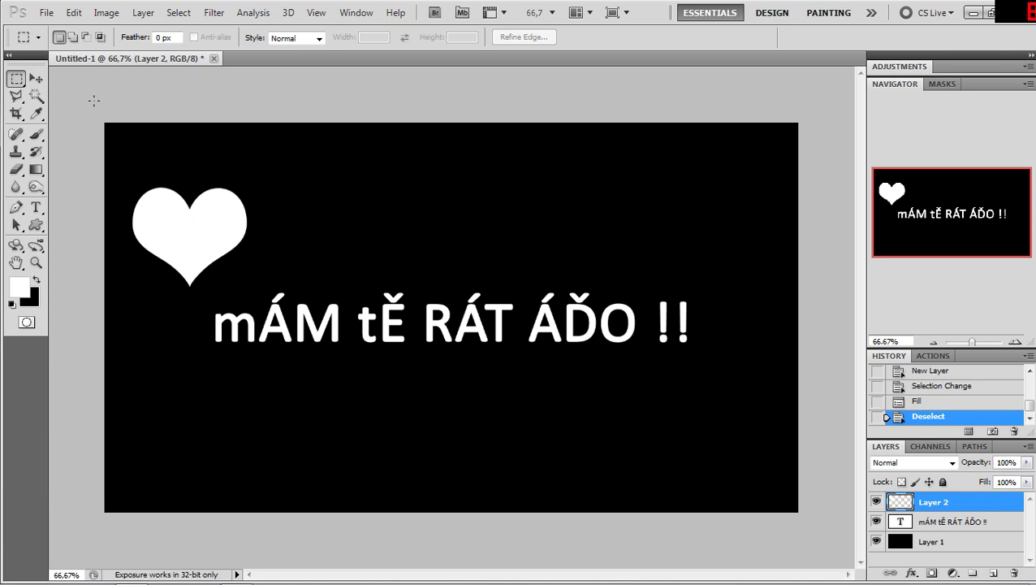
# Step: Duplicate the white heart and place the copy level with it in the upper-right area of the canvas
pyautogui.moveTo(192, 225); pyautogui.dragTo(709, 265)
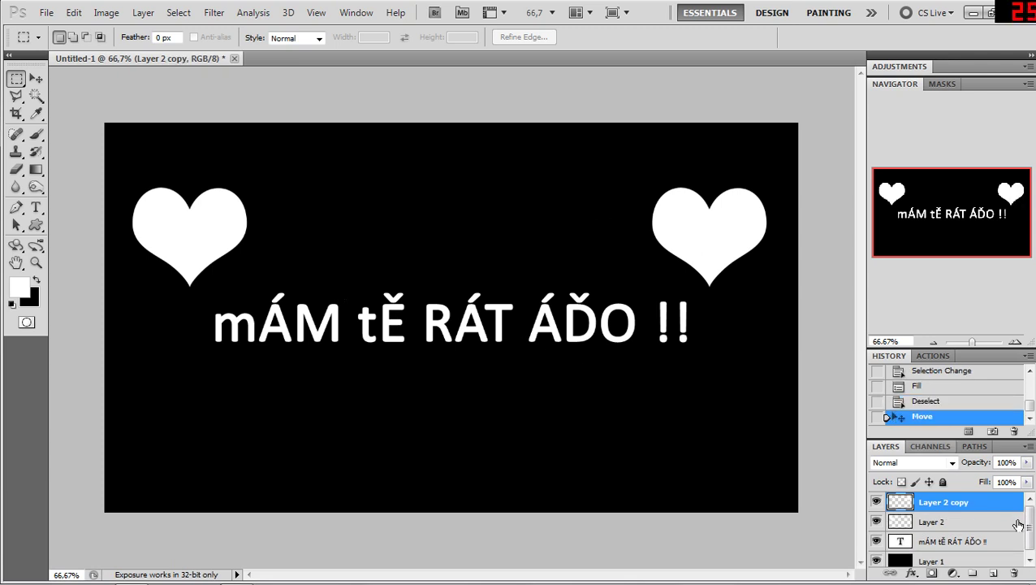
# Step: Move the message text layer slightly down the canvas
pyautogui.click(967, 541)
pyautogui.moveTo(505, 286); pyautogui.dragTo(506, 307)
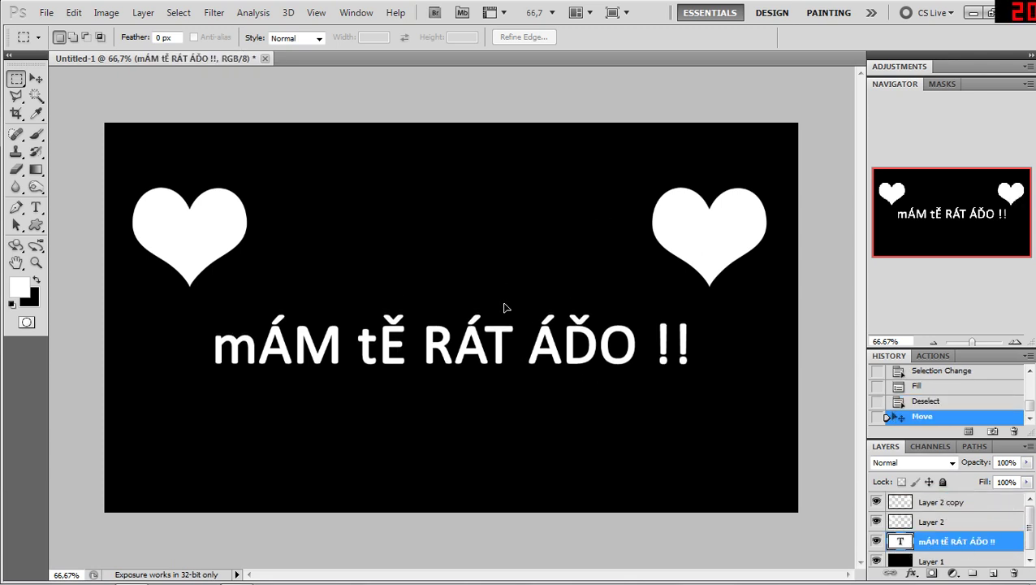
# Step: Apply a red Color Overlay at 100% opacity with Normal blend mode to the left heart's layer
pyautogui.click(950, 522)
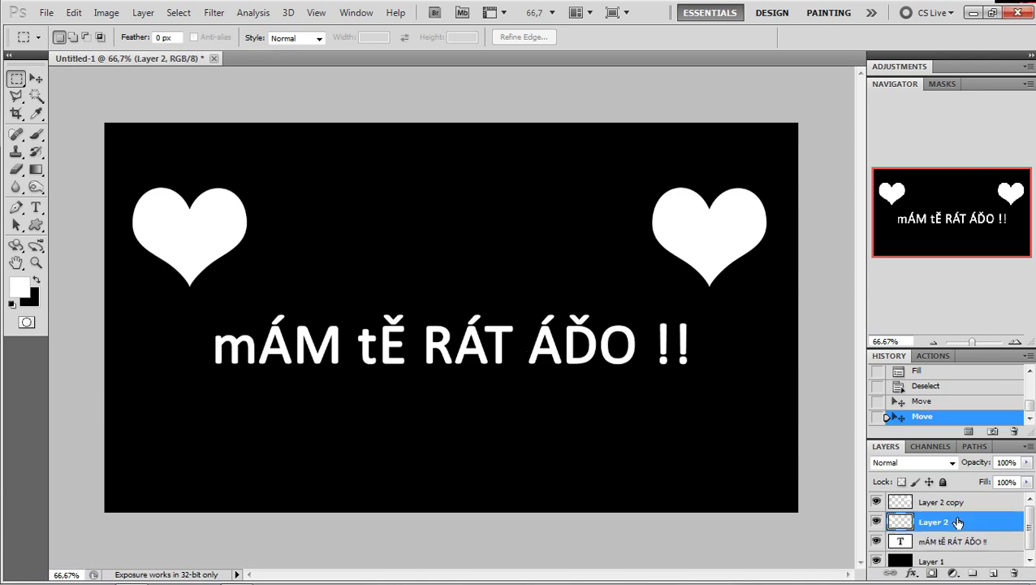
pyautogui.rightClick(950, 521)
pyautogui.click(934, 172)
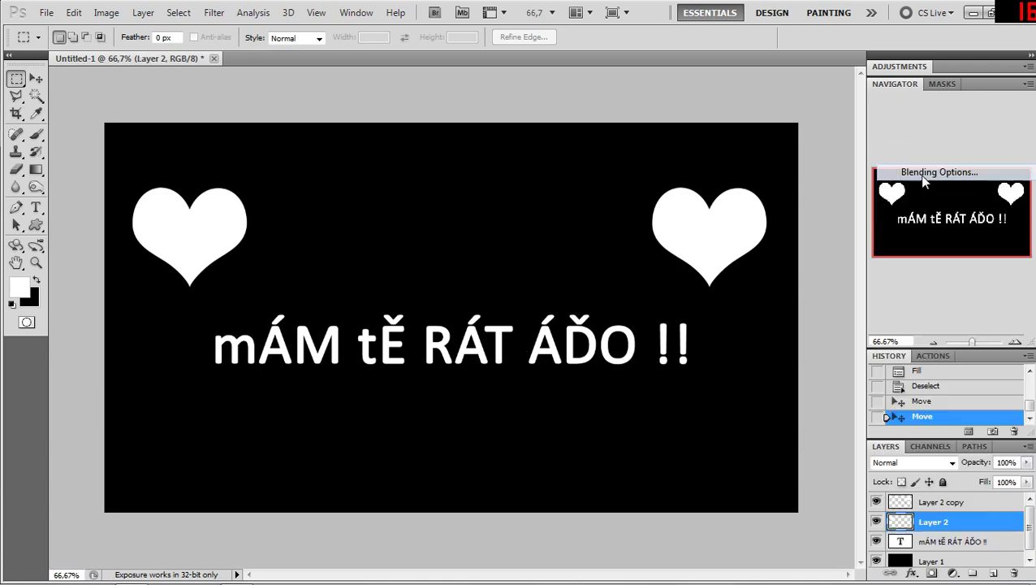
pyautogui.click(593, 356)
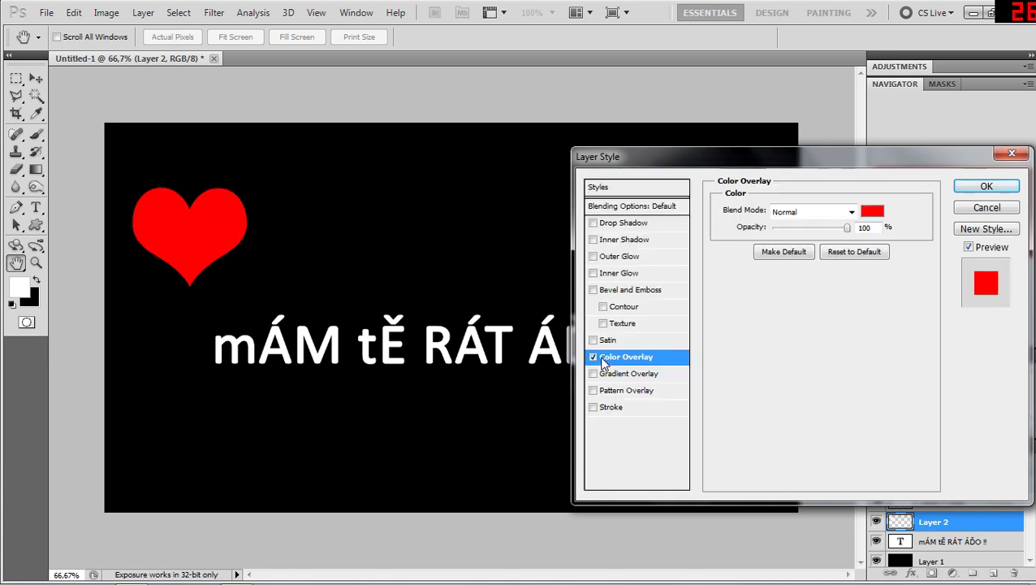
pyautogui.click(987, 186)
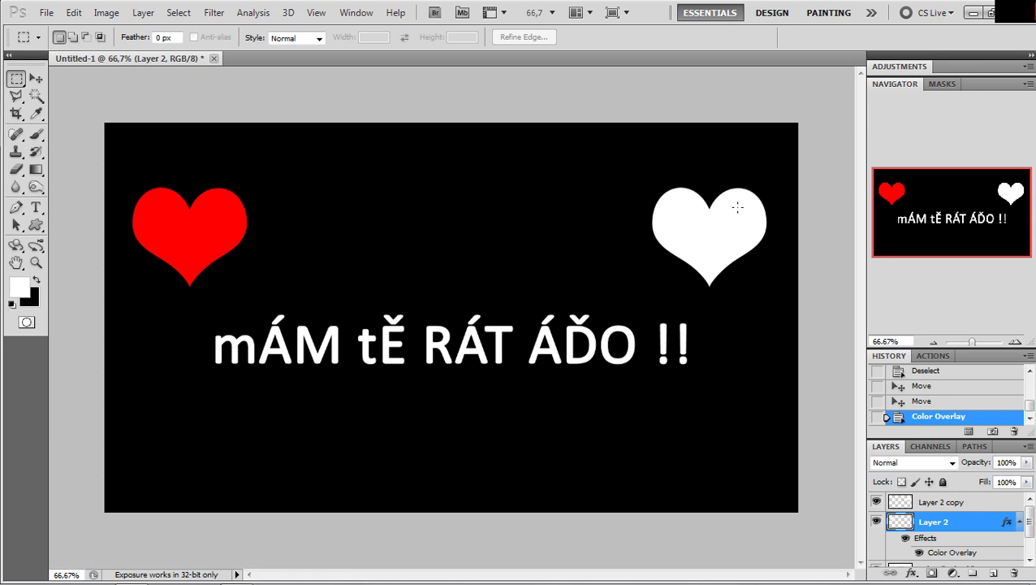
# Step: Copy the left heart's layer style and paste it onto the right heart's layer
pyautogui.rightClick(986, 528)
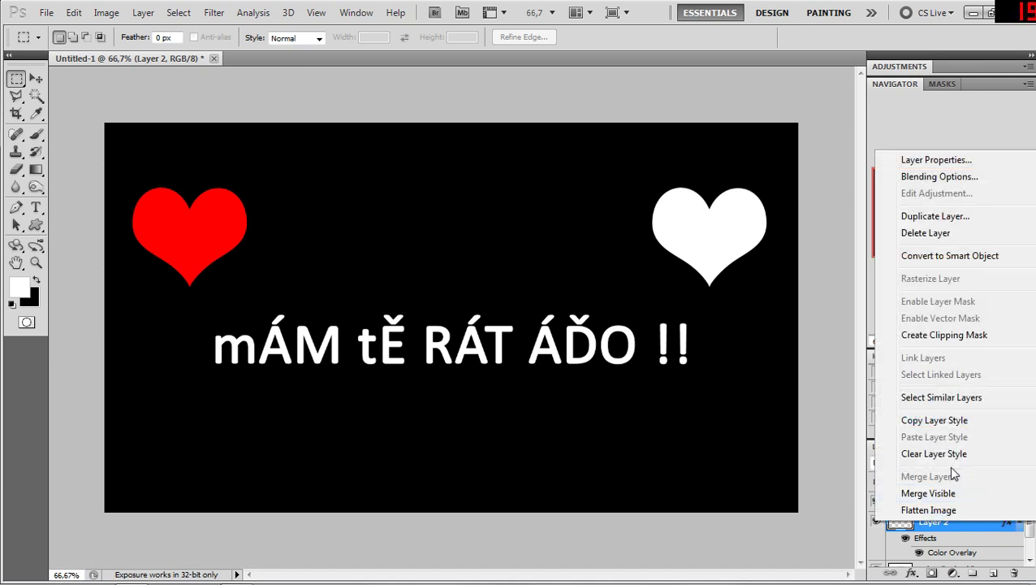
pyautogui.click(934, 420)
pyautogui.rightClick(932, 505)
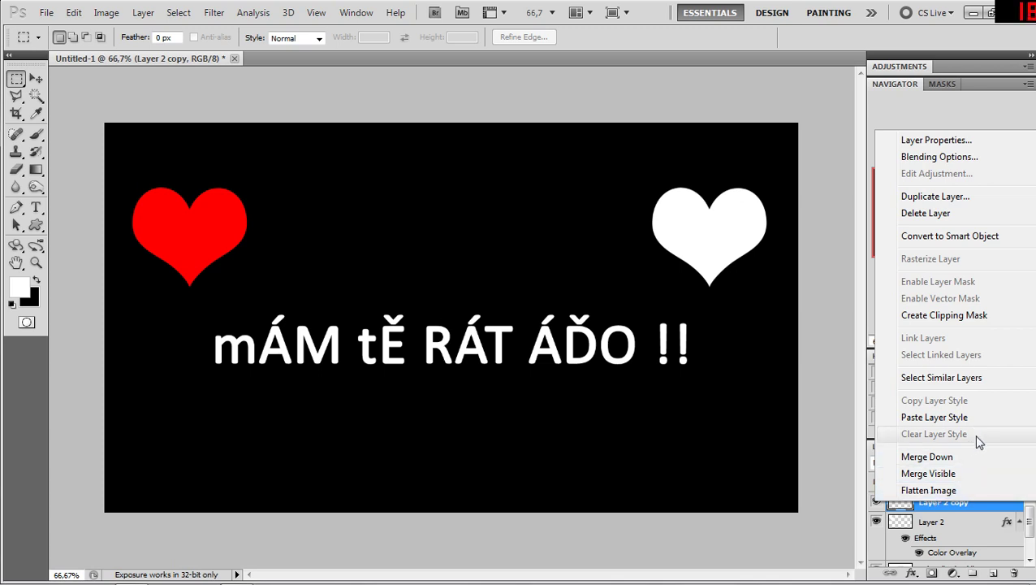
pyautogui.click(955, 421)
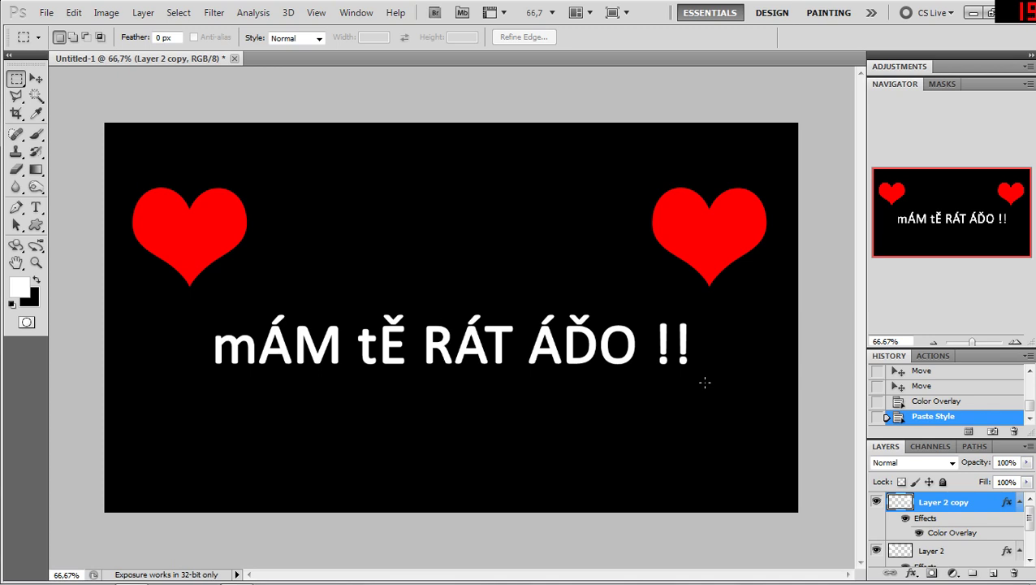
# Step: Add a new empty layer directly above the right heart's layer, on top of the layer stack
pyautogui.scroll(-2, 960, 514)
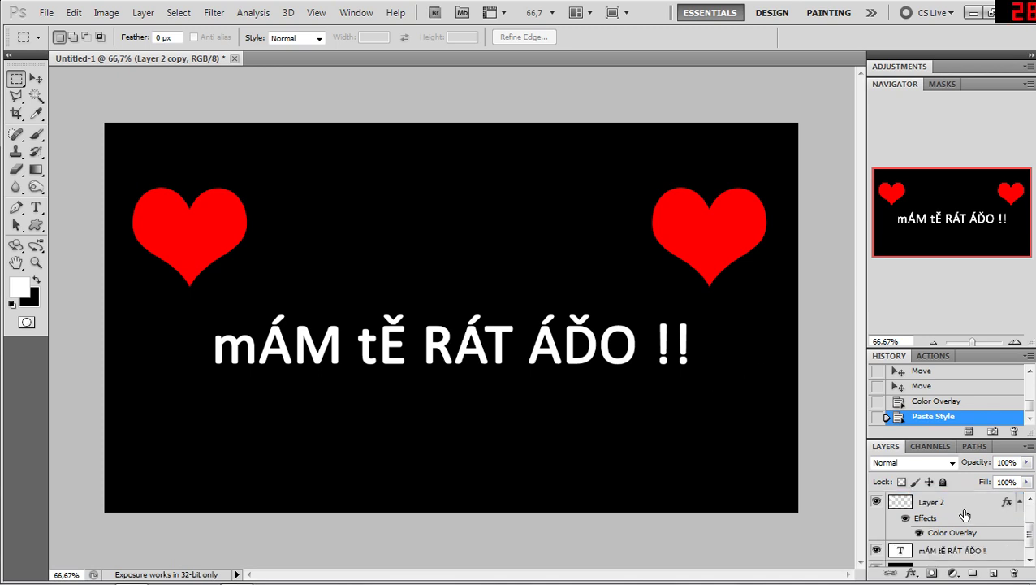
pyautogui.click(940, 540)
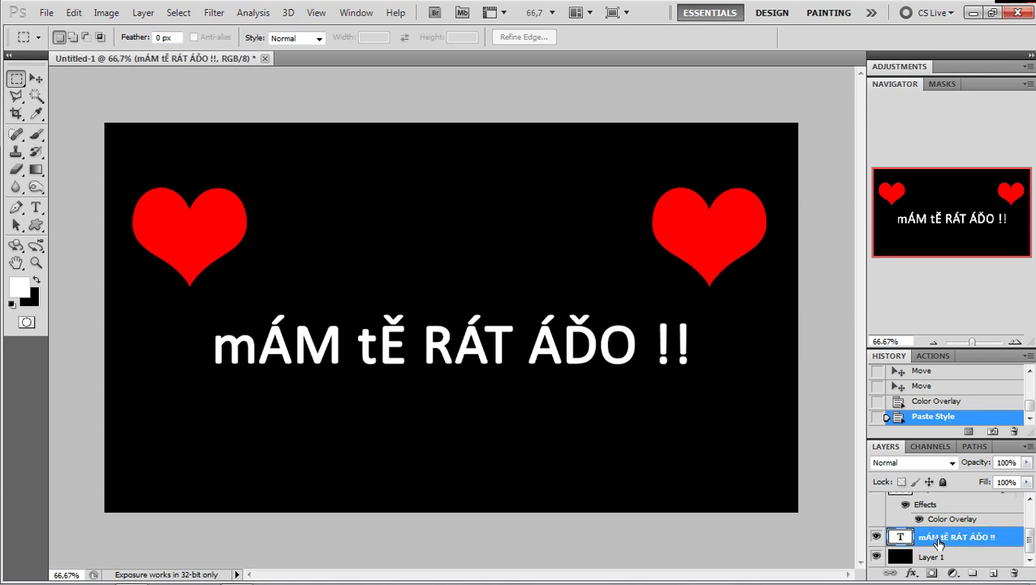
pyautogui.scroll(2, 947, 516)
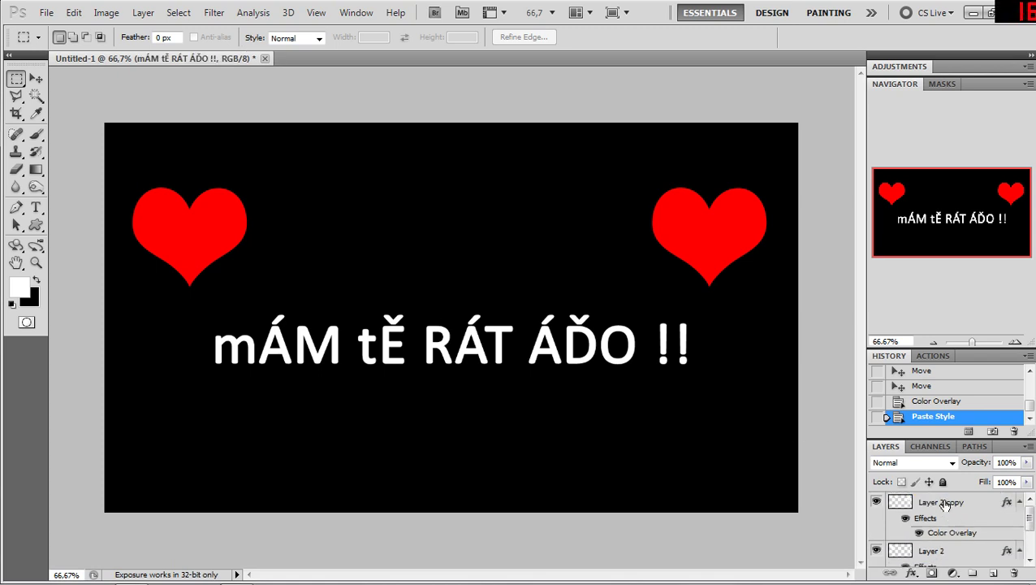
pyautogui.click(946, 503)
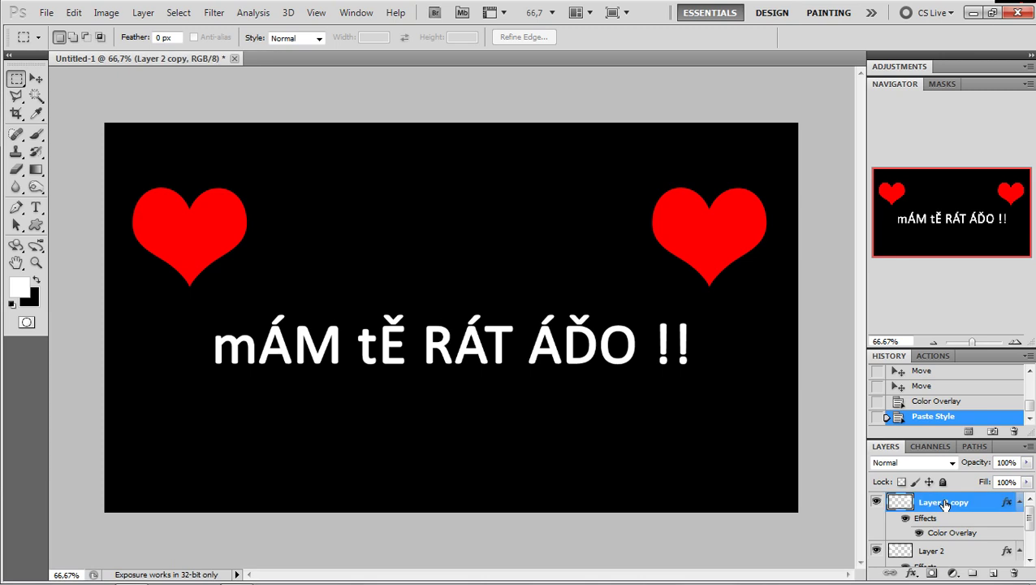
pyautogui.hotkey('ctrl', 'shift', 'alt', 'n')
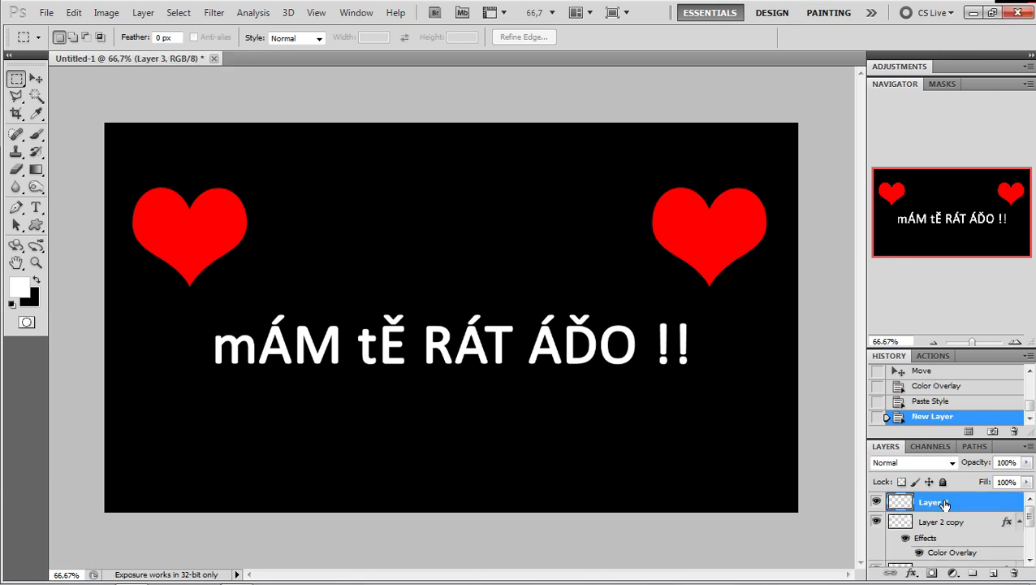
# Step: Set the foreground color to bright blue, 0090ff
pyautogui.click(25, 290)
pyautogui.moveTo(706, 231); pyautogui.dragTo(707, 224)
pyautogui.moveTo(657, 177); pyautogui.dragTo(689, 139)
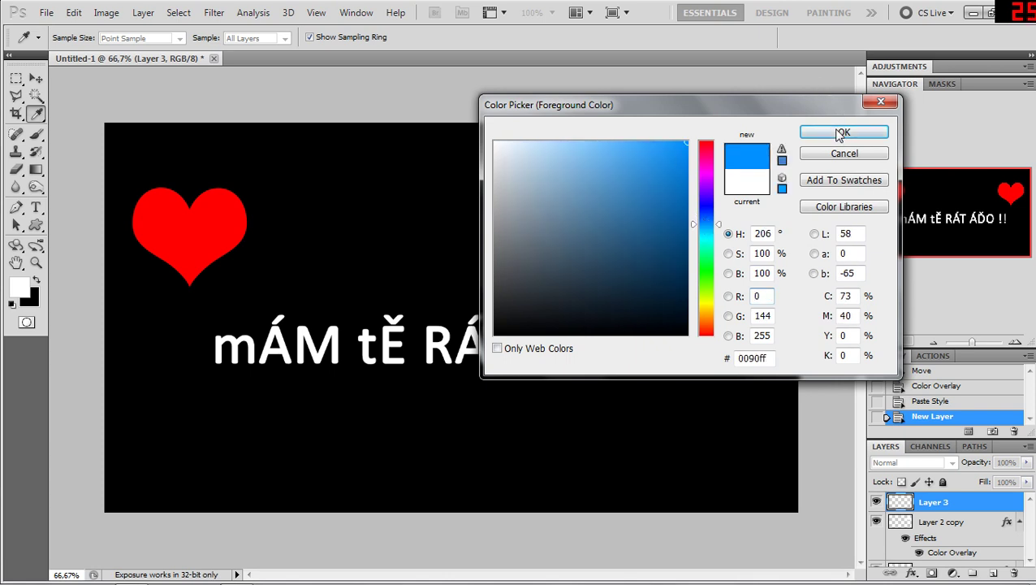
pyautogui.click(841, 134)
pyautogui.press('m')
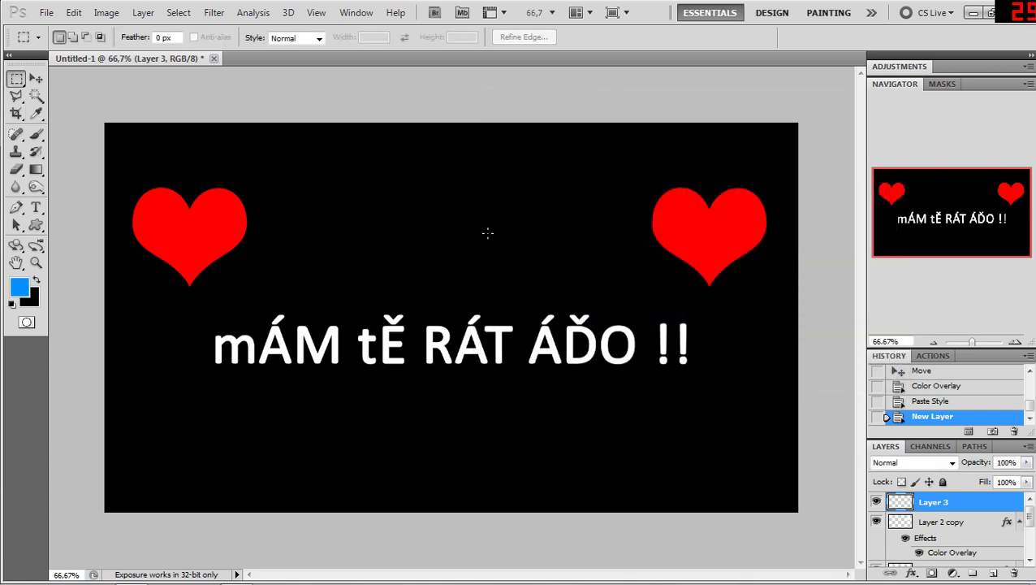
# Step: Choose the dog silhouette as the shape for the Custom Shape tool
pyautogui.click(36, 225)
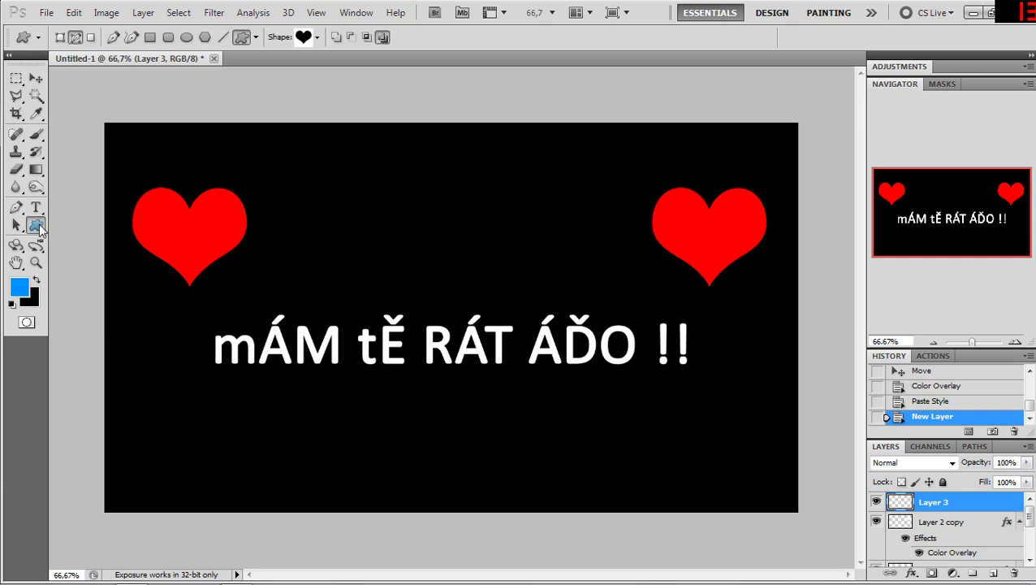
pyautogui.click(316, 38)
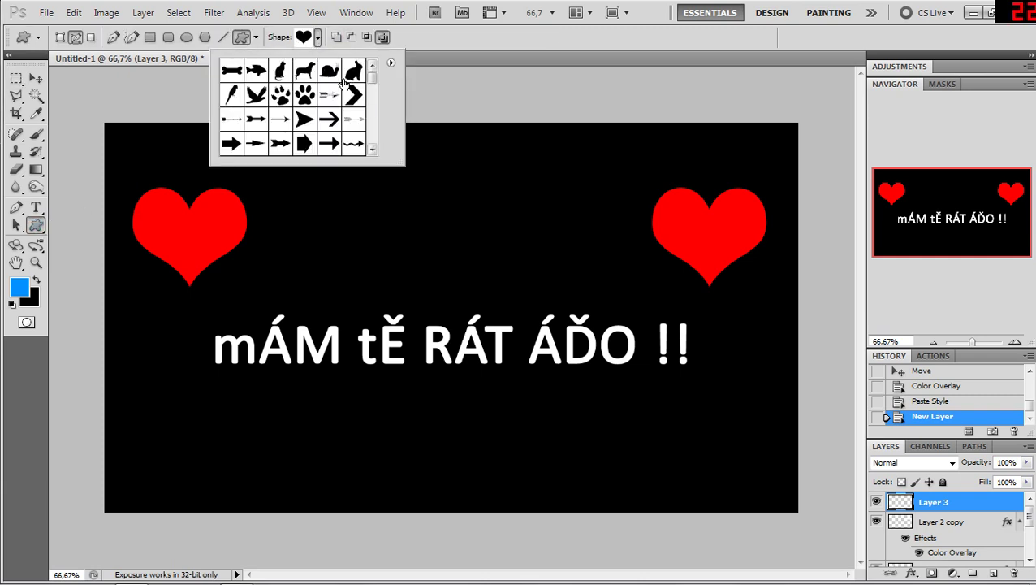
pyautogui.click(305, 71)
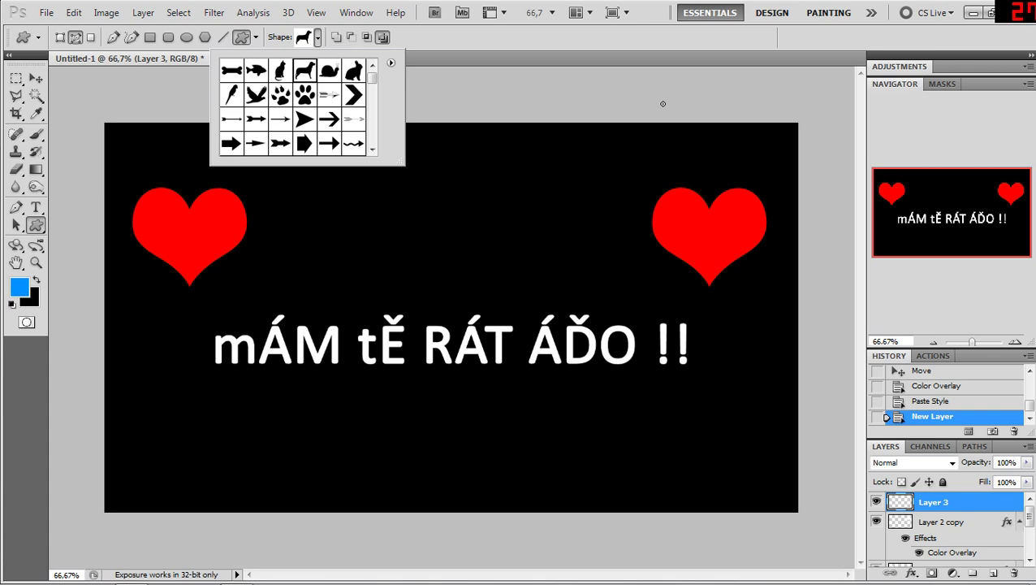
pyautogui.click(615, 45)
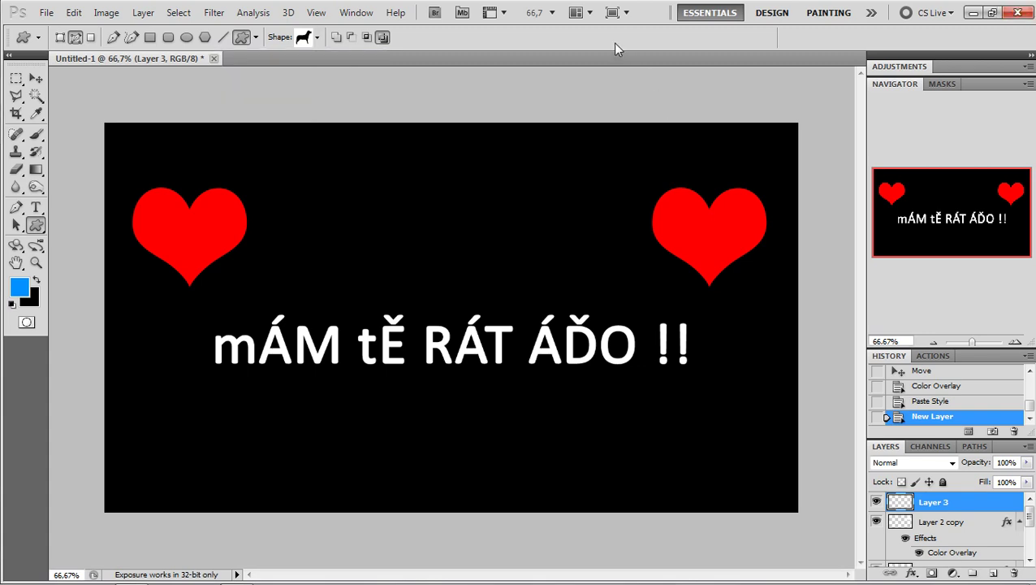
# Step: Create a new 500 x 500 pixel document with transparent background at 72 pixels/inch
pyautogui.hotkey('ctrl', 'n')
pyautogui.press('Tab')
pyautogui.press('Tab')
pyautogui.write('500')
pyautogui.press('Tab')
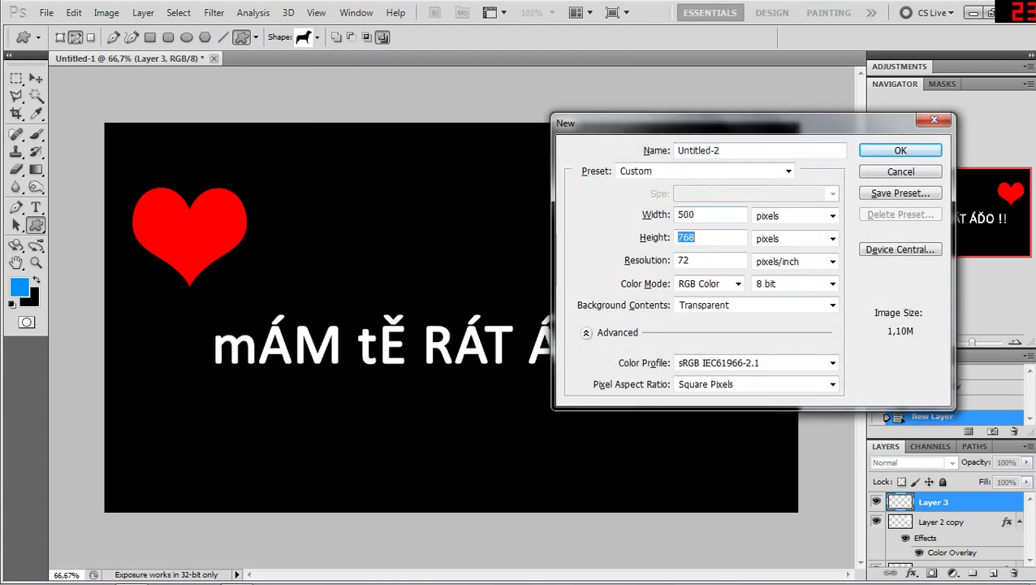
pyautogui.write('500')
pyautogui.press('Return')
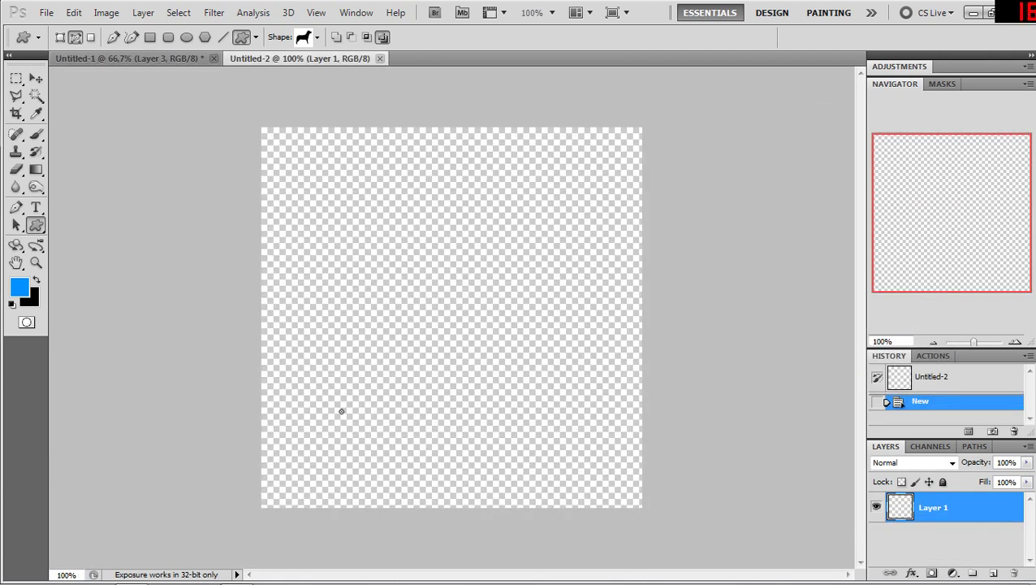
# Step: Draw the dog shape across nearly the whole canvas, fill it with black as a selection, and deselect
pyautogui.moveTo(277, 497); pyautogui.dragTo(632, 137)
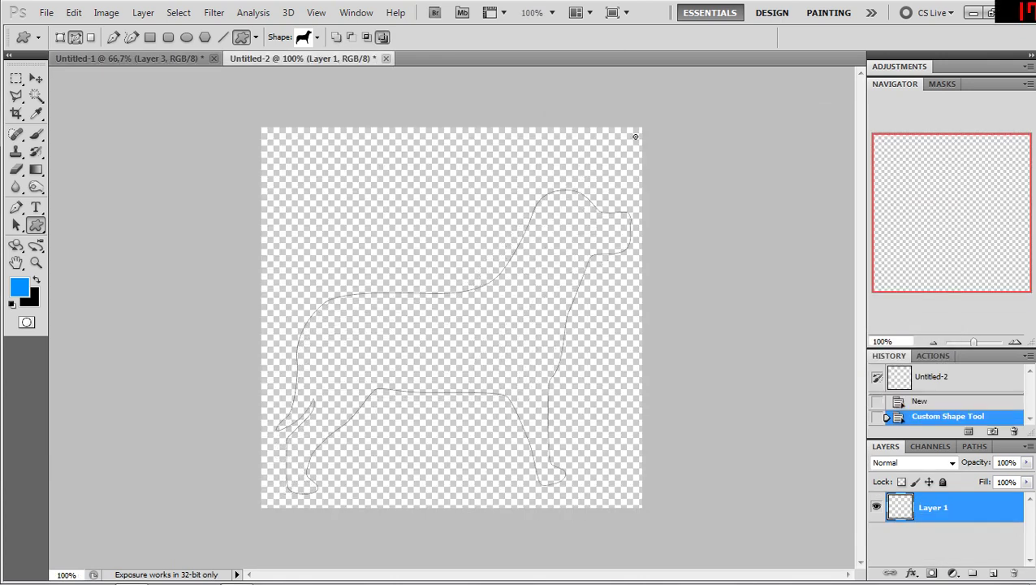
pyautogui.hotkey('ctrl', 'Return')
pyautogui.hotkey('ctrl', 'BackSpace')
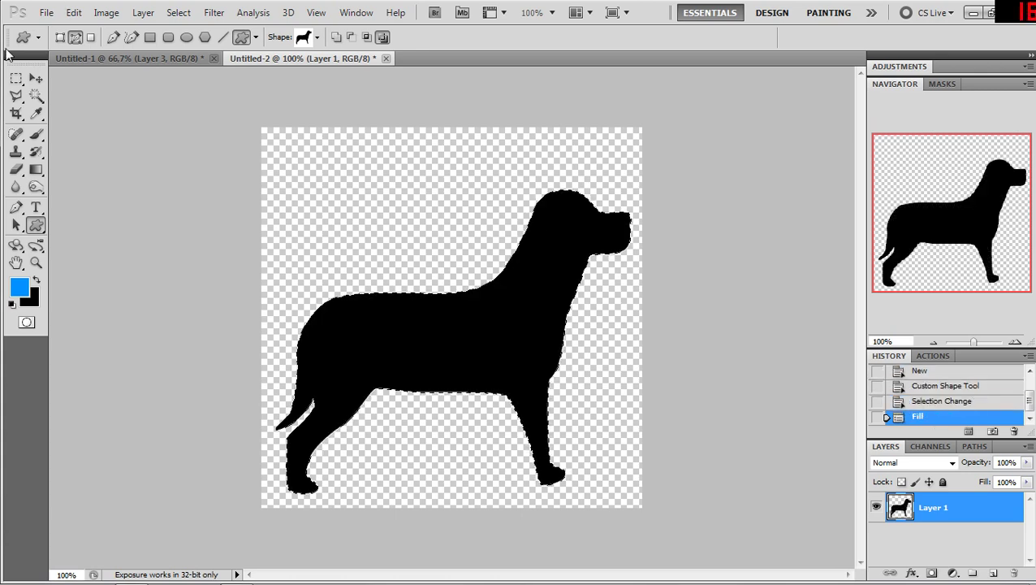
pyautogui.press('m')
pyautogui.hotkey('ctrl', 'd')
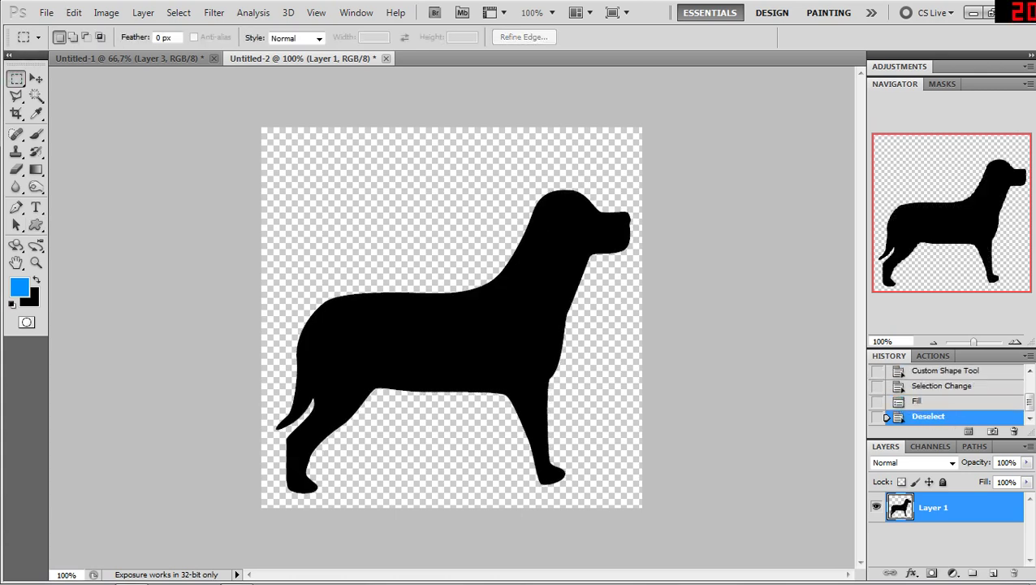
# Step: Copy the whole canvas with the black dog and paste it into a new 466 x 399 pixel transparent document
pyautogui.hotkey('ctrl', 'a')
pyautogui.hotkey('ctrl', 'n')
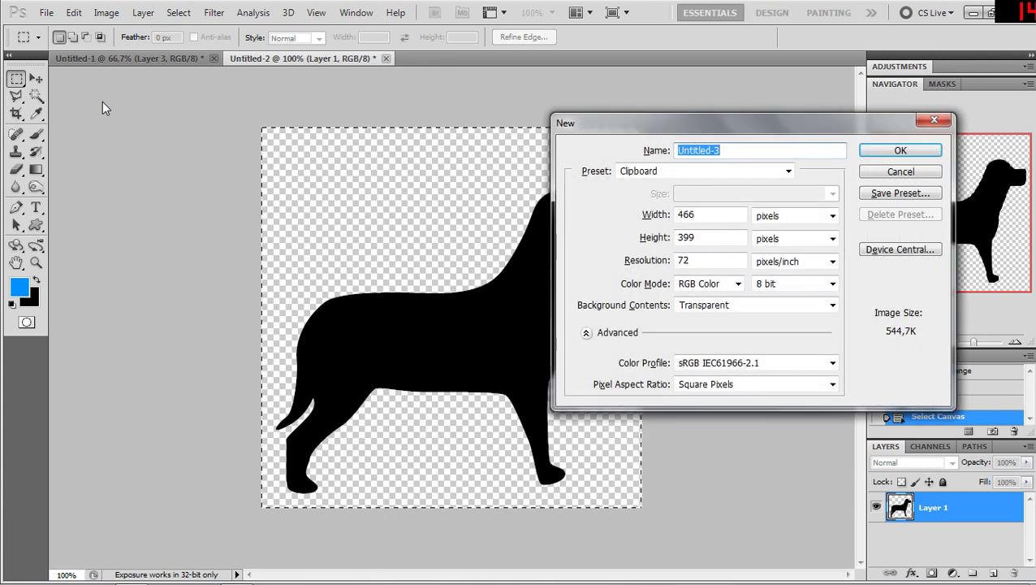
pyautogui.press('Return')
pyautogui.hotkey('ctrl', 'v')
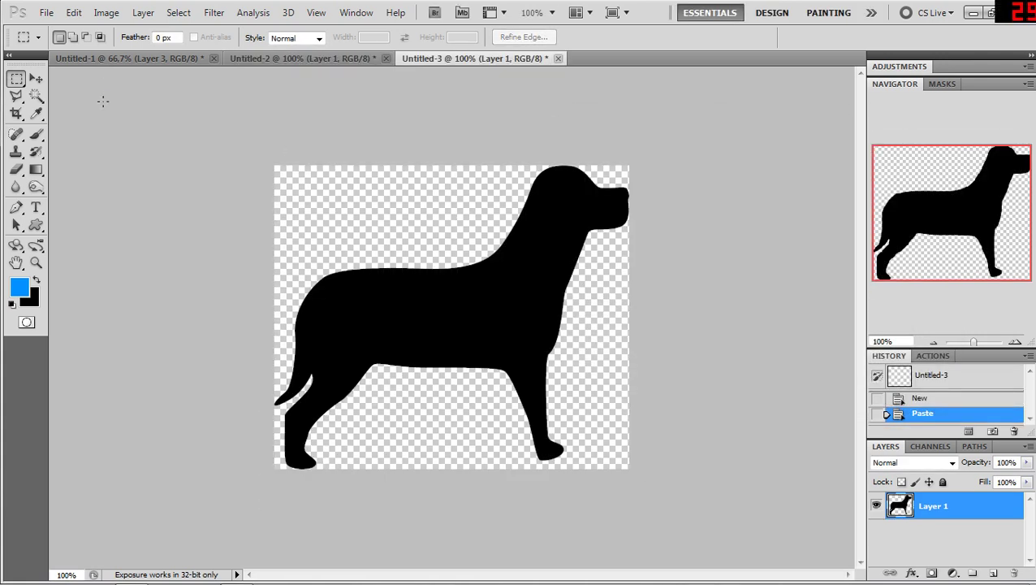
# Step: Define a brush preset from the tightly cropped black dog silhouette
pyautogui.click(73, 12)
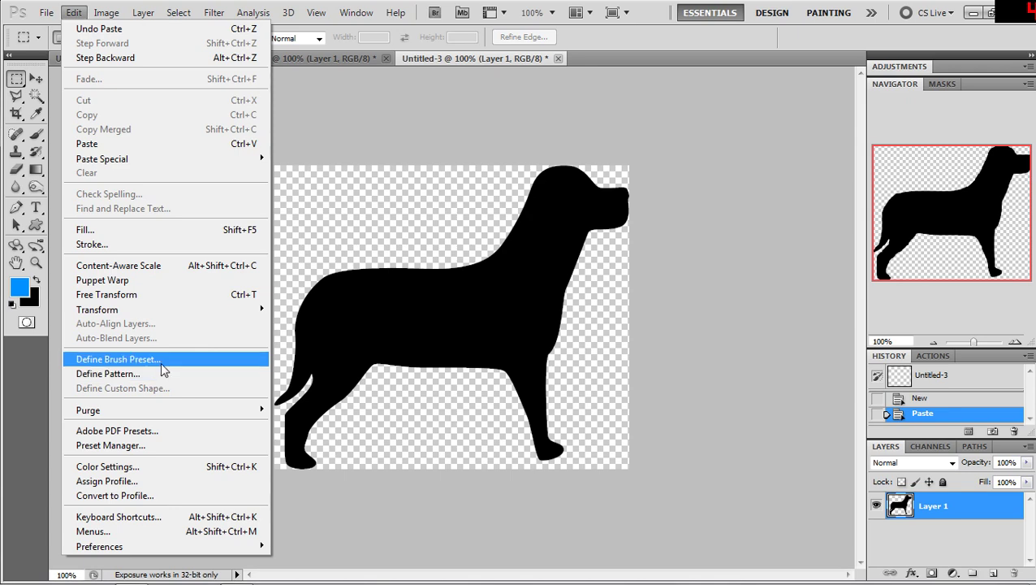
pyautogui.click(161, 366)
pyautogui.click(662, 194)
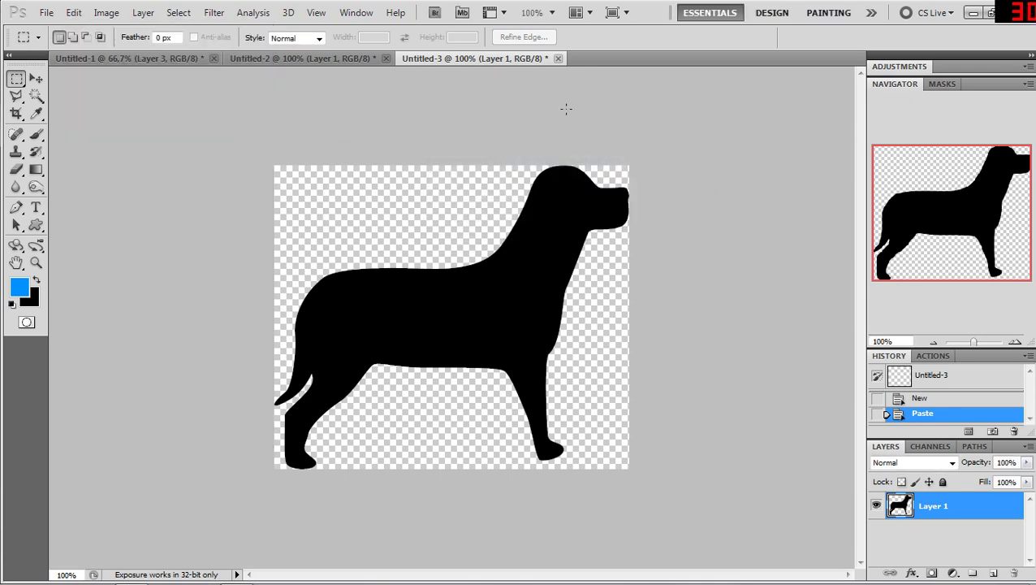
# Step: Close both dog documents, Untitled-3 and Untitled-2, without saving, and return to the hearts image
pyautogui.hotkey('ctrl', 'alt', 'w')
pyautogui.click(528, 236)
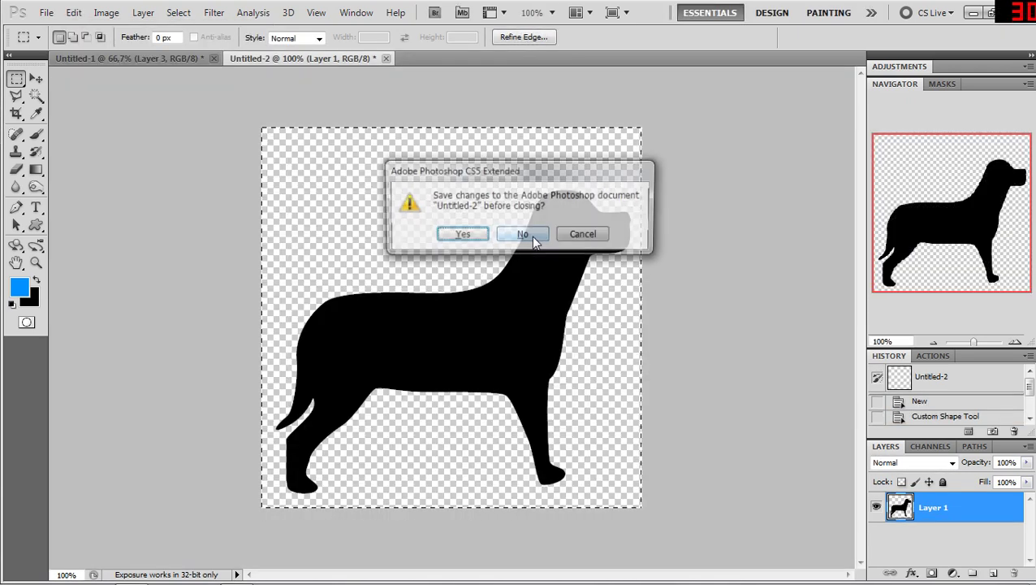
pyautogui.click(534, 238)
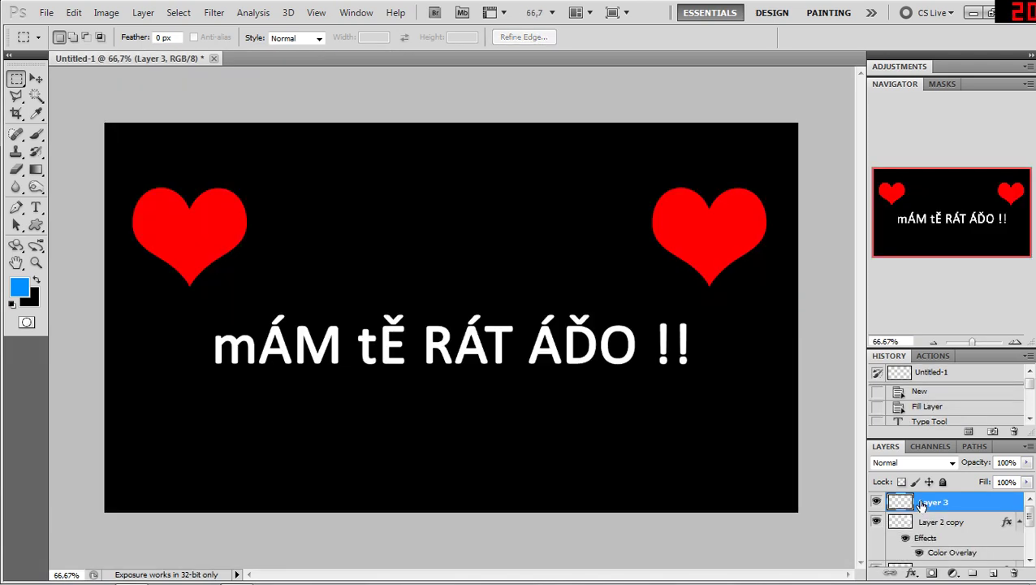
# Step: Draw the dog shape in the lower-left area of the canvas, fill it with the blue foreground color on Layer 3, and deselect
pyautogui.scroll(-10, 1009, 400)
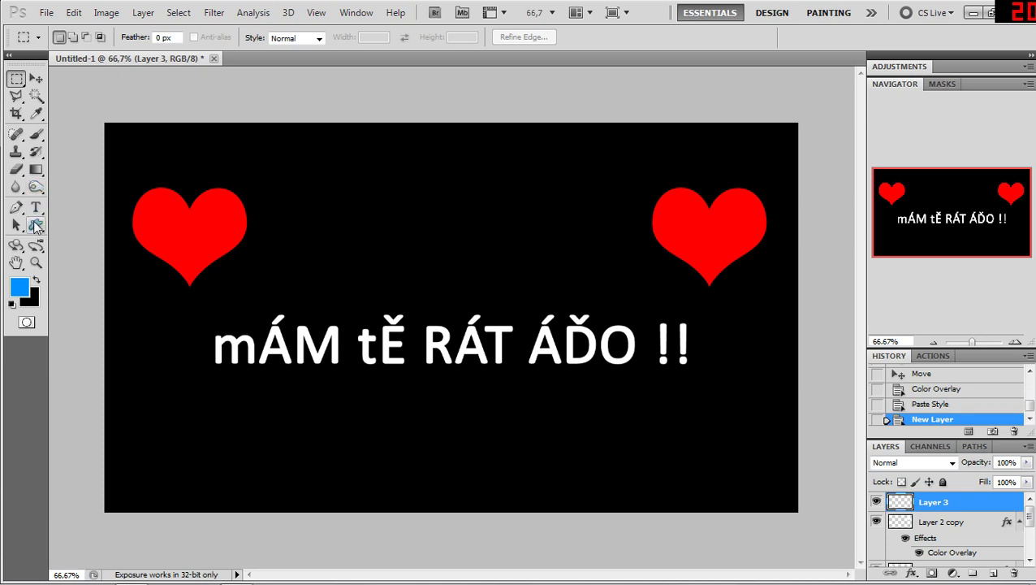
pyautogui.click(36, 227)
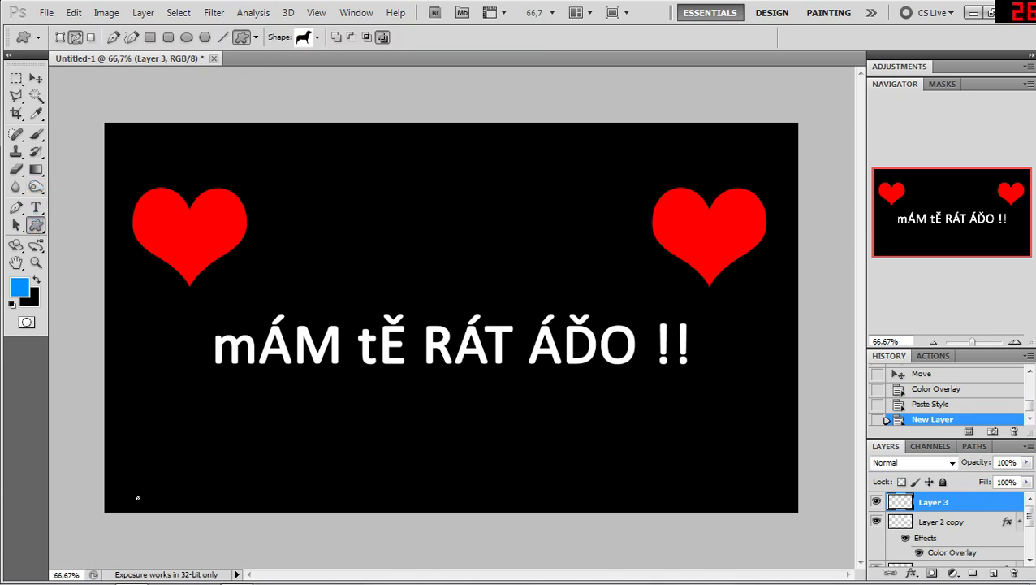
pyautogui.moveTo(134, 494); pyautogui.dragTo(254, 390)
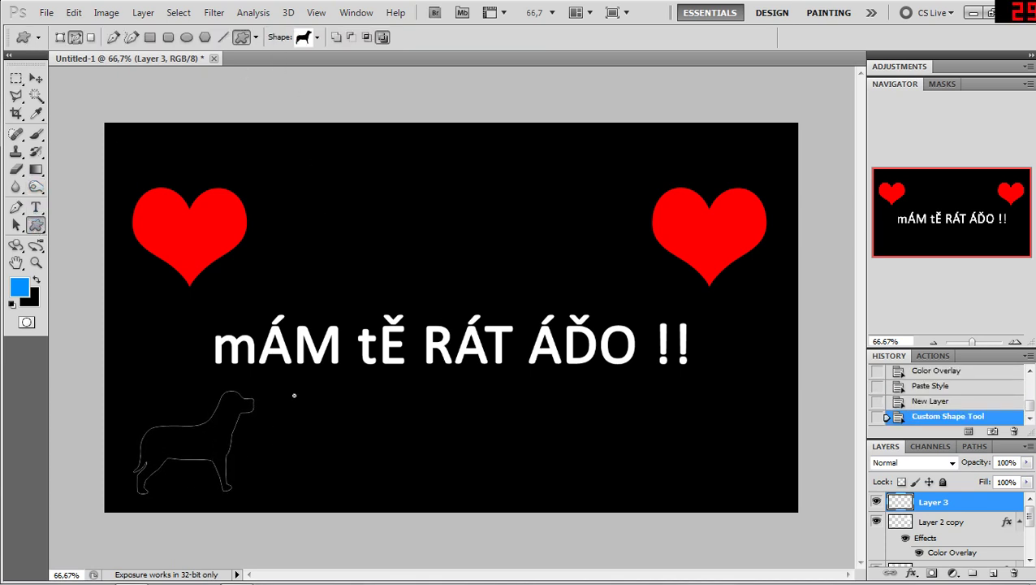
pyautogui.hotkey('ctrl', 'Return')
pyautogui.hotkey('alt', 'BackSpace')
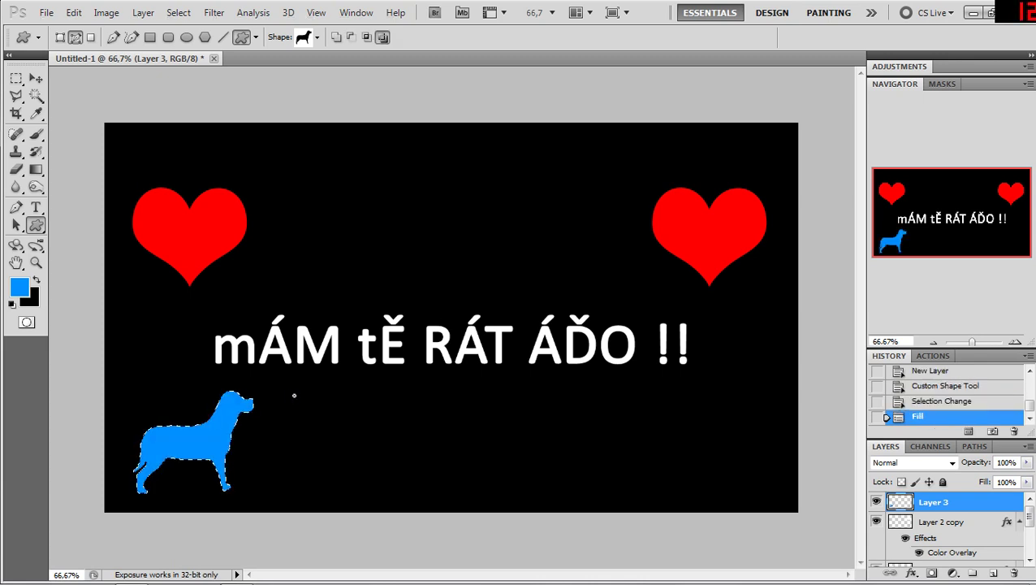
pyautogui.click(16, 78)
pyautogui.click(224, 205)
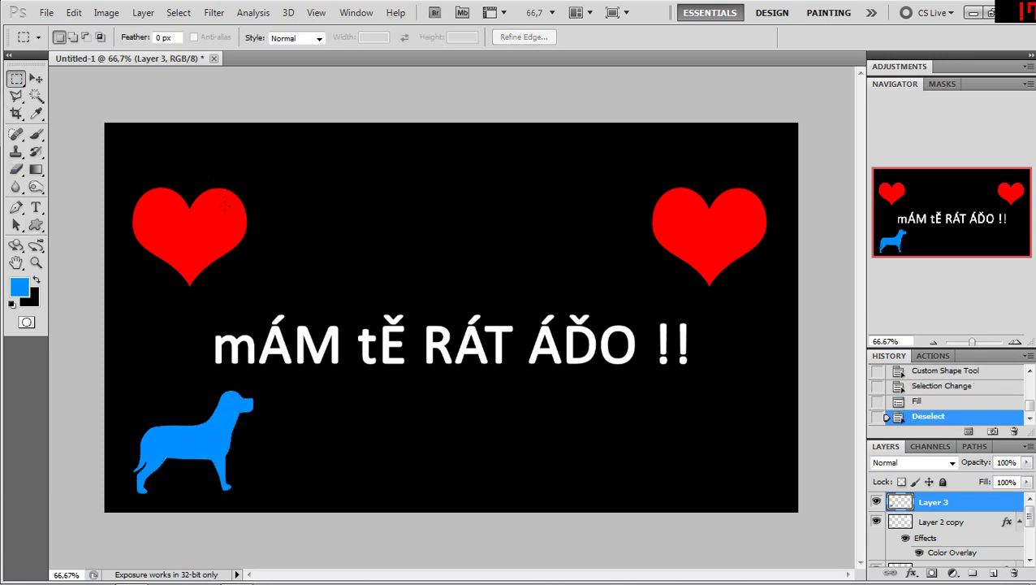
# Step: Add a new layer above Layer 3 and choose the 466 px dog silhouette preset for the Brush tool
pyautogui.hotkey('ctrl', 'shift', 'alt', 'n')
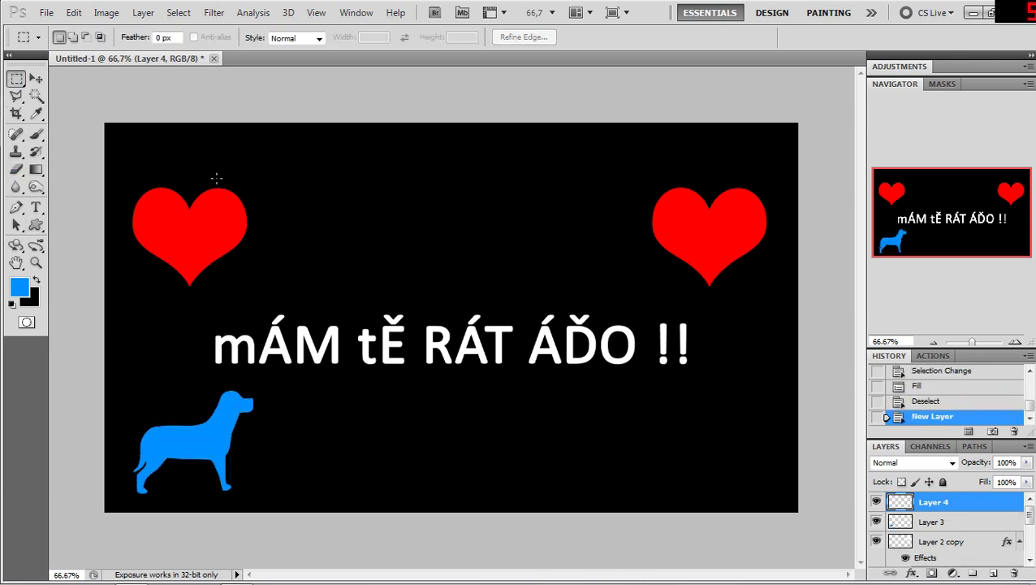
pyautogui.click(36, 134)
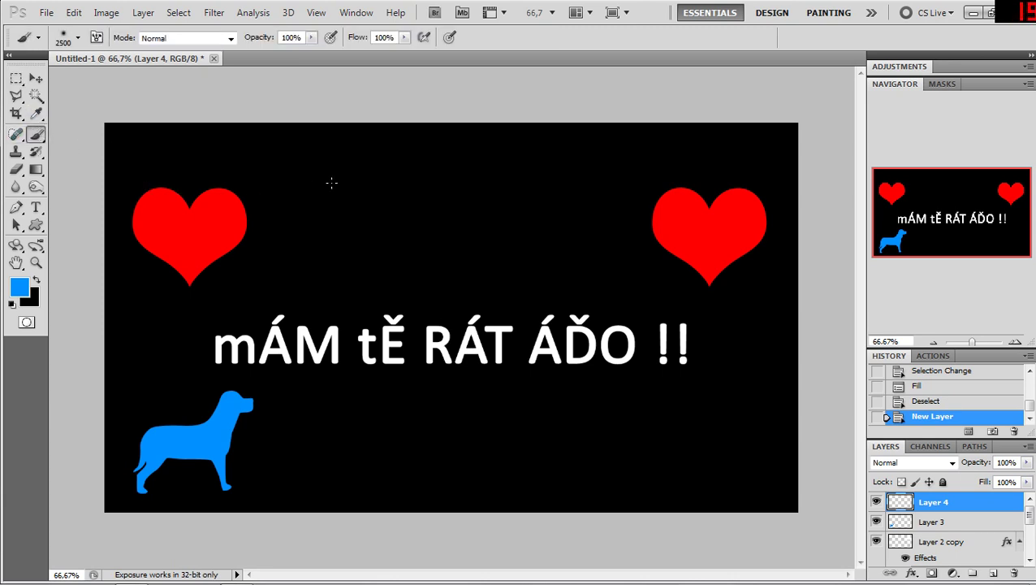
pyautogui.rightClick(331, 183)
pyautogui.scroll(-2, 486, 317)
pyautogui.moveTo(713, 282); pyautogui.dragTo(729, 424)
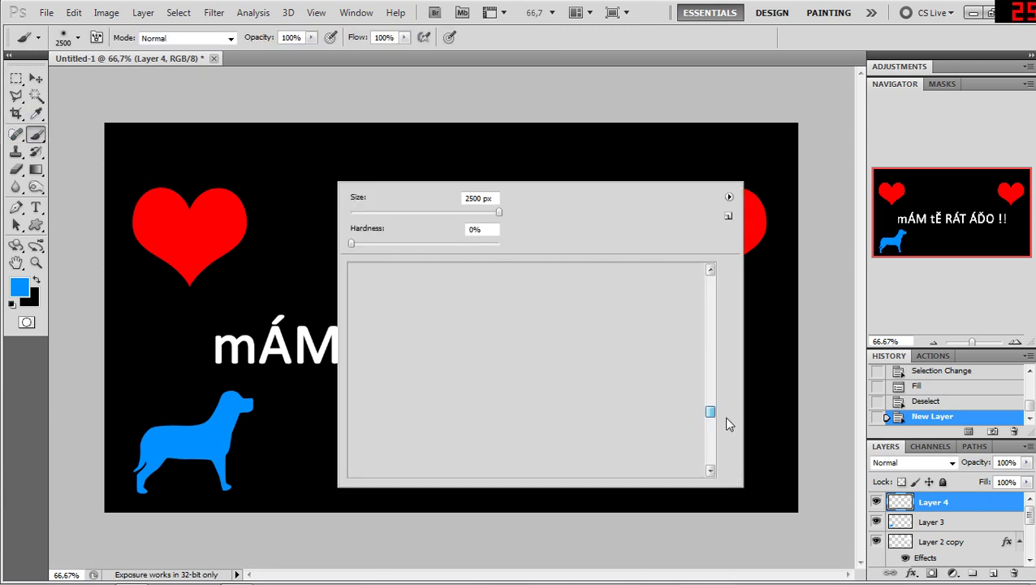
pyautogui.click(470, 451)
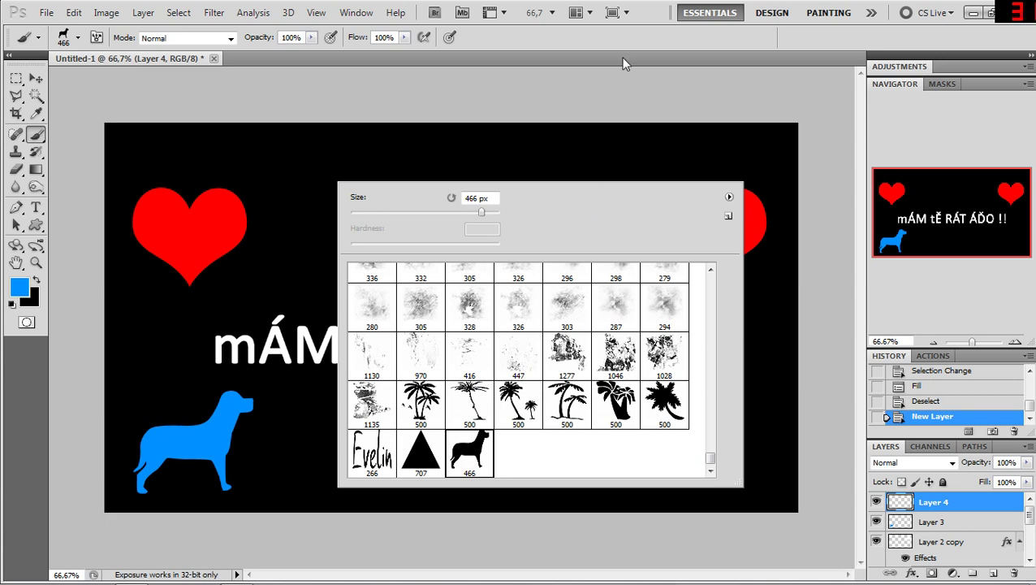
pyautogui.click(660, 26)
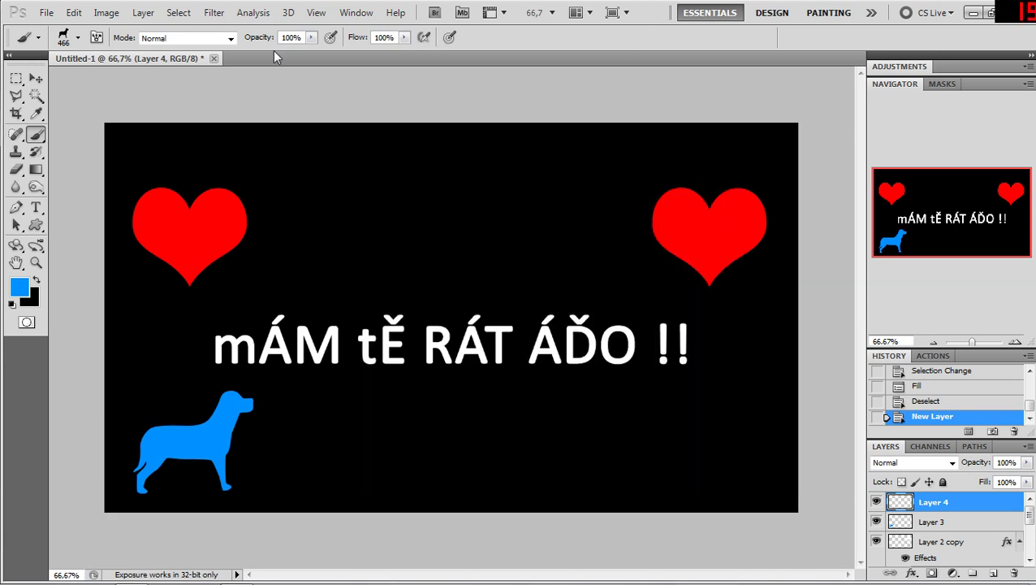
# Step: Set the dog brush tip's size to 99 px and its spacing to 173%
pyautogui.click(96, 37)
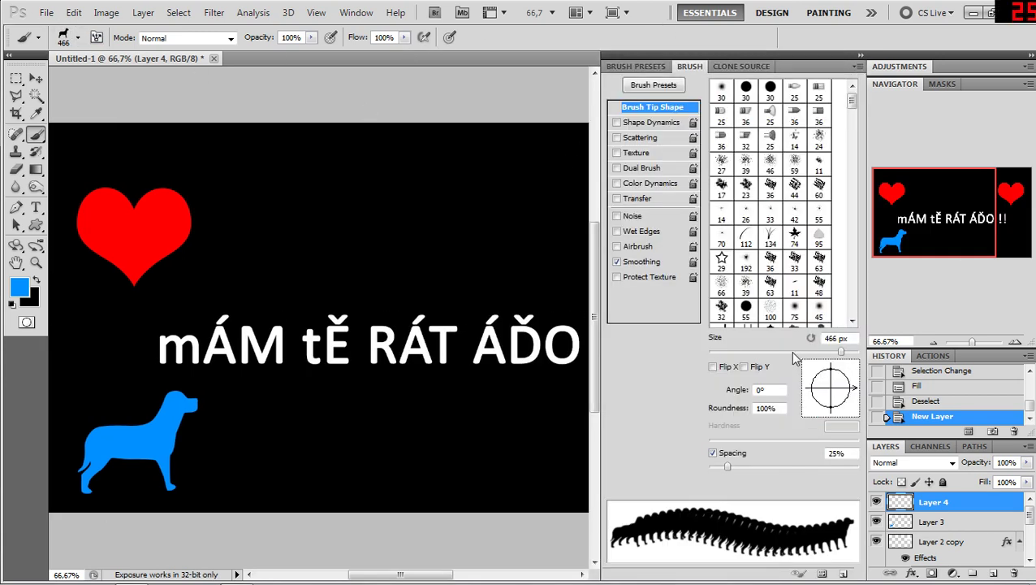
pyautogui.moveTo(792, 352)
pyautogui.mouseDown()
pyautogui.moveTo(767, 351)
pyautogui.moveTo(782, 352)
pyautogui.mouseUp()
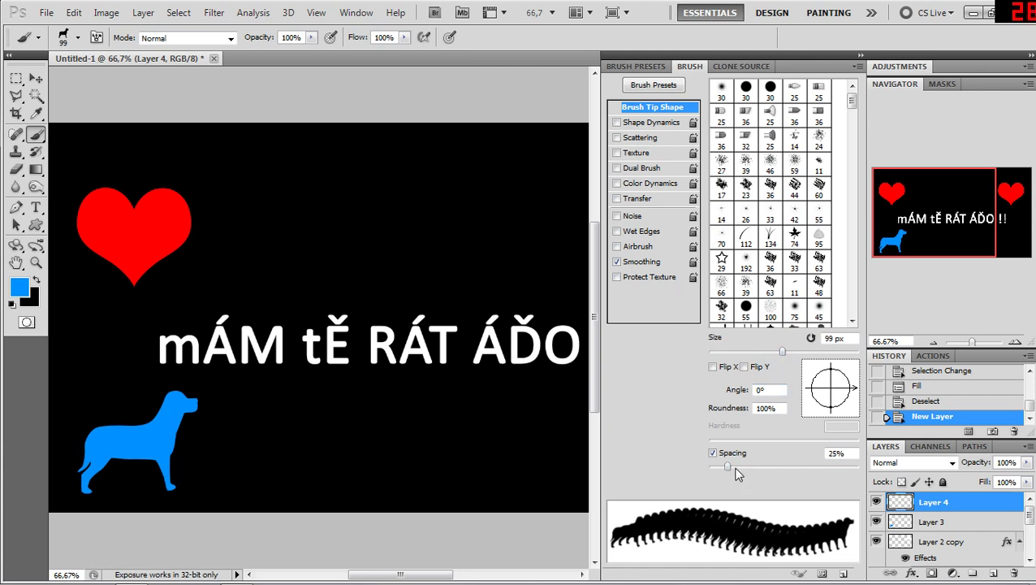
pyautogui.moveTo(736, 470); pyautogui.dragTo(811, 467)
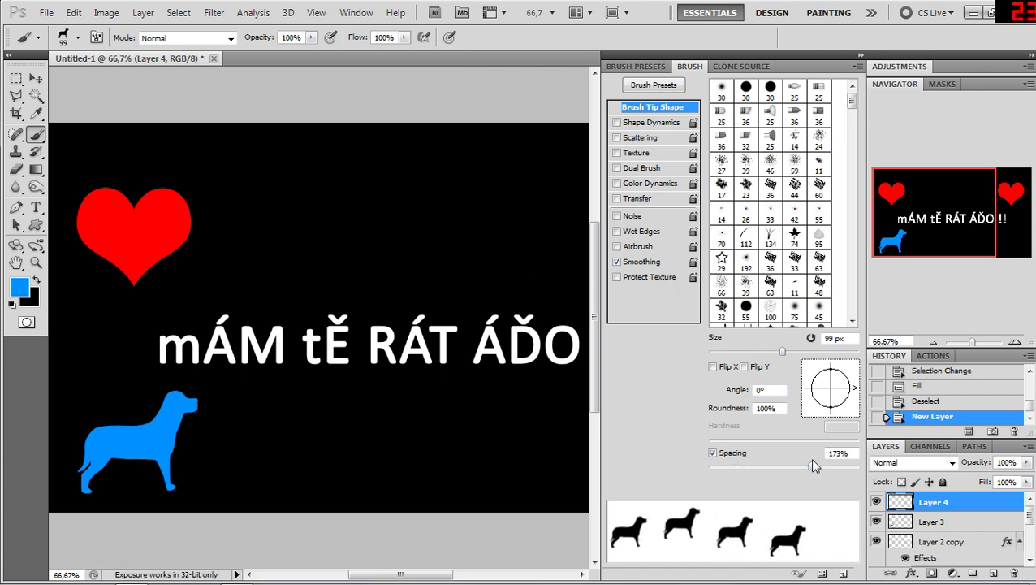
# Step: Enable Shape Dynamics and Scattering for the dog brush, with scatter at 255% on both axes and count at 2
pyautogui.click(660, 123)
pyautogui.click(657, 139)
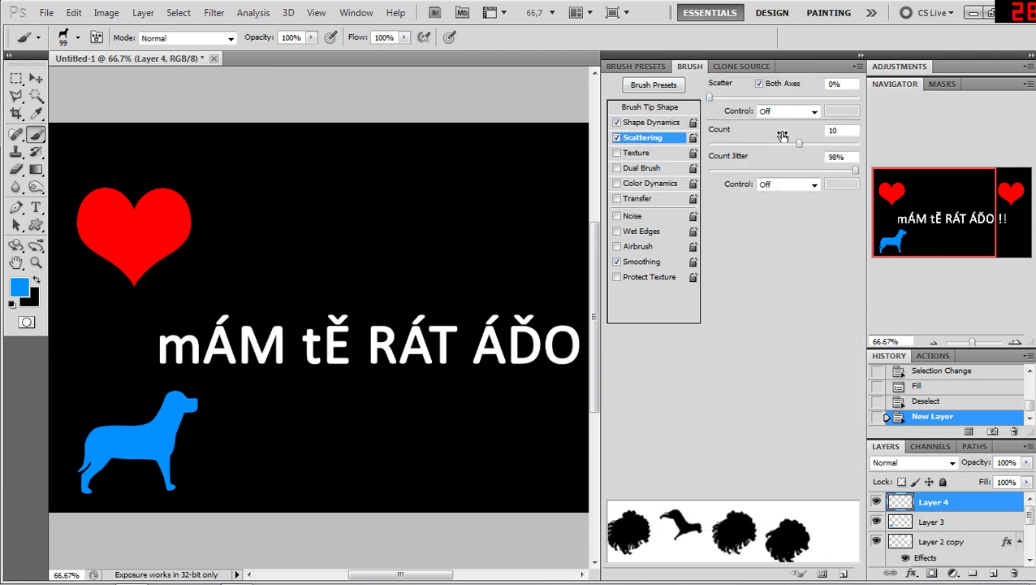
pyautogui.moveTo(770, 152); pyautogui.dragTo(703, 153)
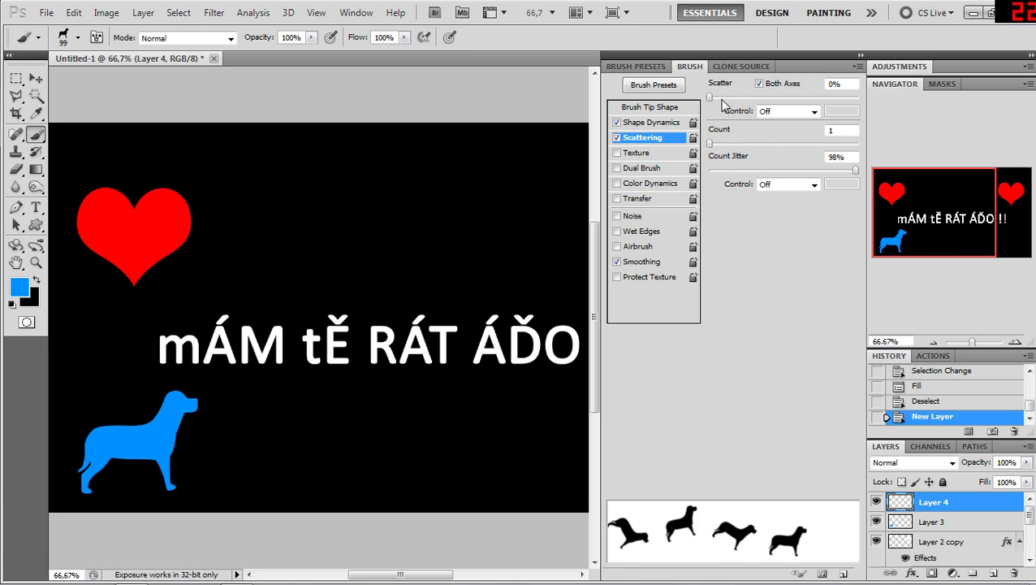
pyautogui.moveTo(711, 97); pyautogui.dragTo(747, 97)
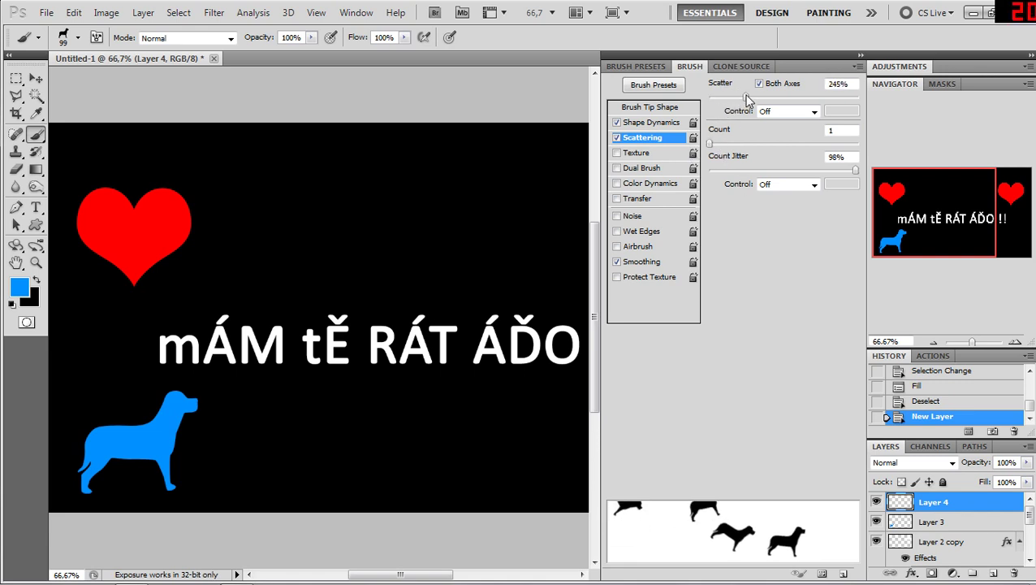
pyautogui.click(720, 143)
# Step: Paint scattered blue dogs across the whole canvas on Layer 4, closing the brush settings group to reach the far side
pyautogui.moveTo(410, 185)
pyautogui.mouseDown()
pyautogui.moveTo(438, 158)
pyautogui.moveTo(276, 244)
pyautogui.moveTo(178, 268)
pyautogui.moveTo(134, 333)
pyautogui.moveTo(414, 455)
pyautogui.moveTo(463, 447)
pyautogui.moveTo(244, 455)
pyautogui.moveTo(130, 341)
pyautogui.moveTo(122, 252)
pyautogui.moveTo(162, 146)
pyautogui.moveTo(511, 236)
pyautogui.moveTo(556, 279)
pyautogui.mouseUp()
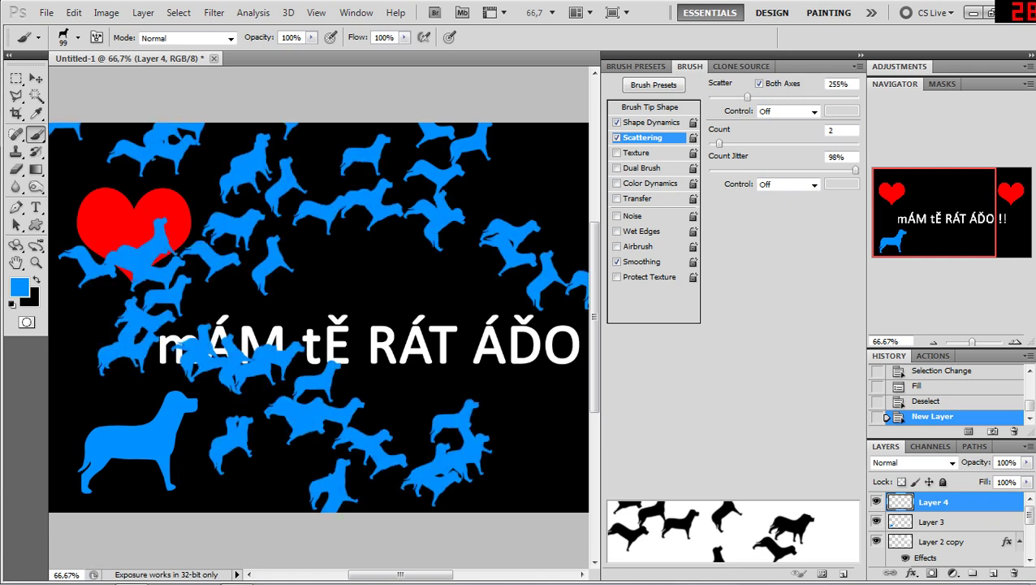
pyautogui.rightClick(783, 66)
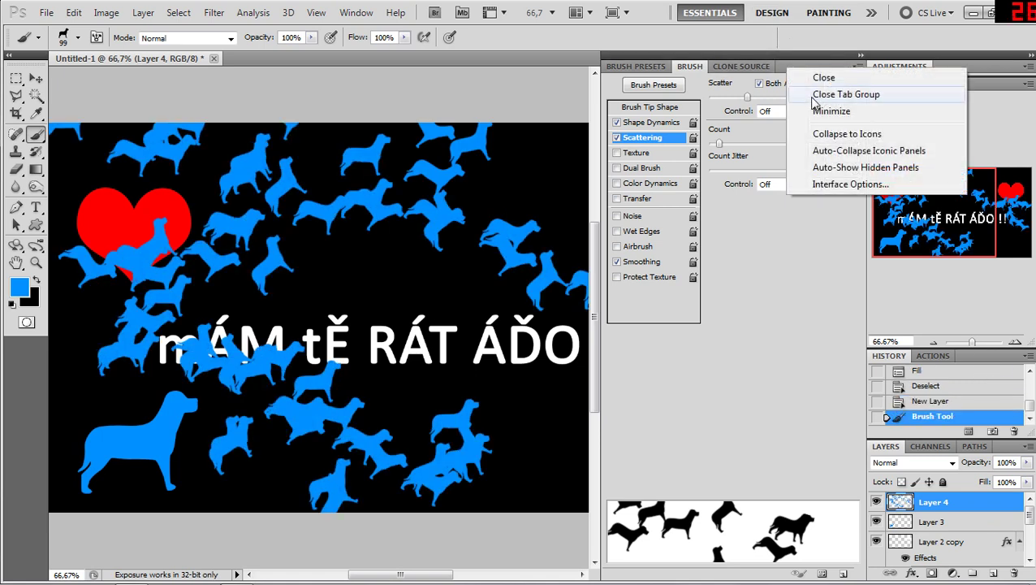
pyautogui.click(815, 96)
pyautogui.moveTo(671, 143)
pyautogui.mouseDown()
pyautogui.moveTo(731, 268)
pyautogui.moveTo(764, 381)
pyautogui.mouseUp()
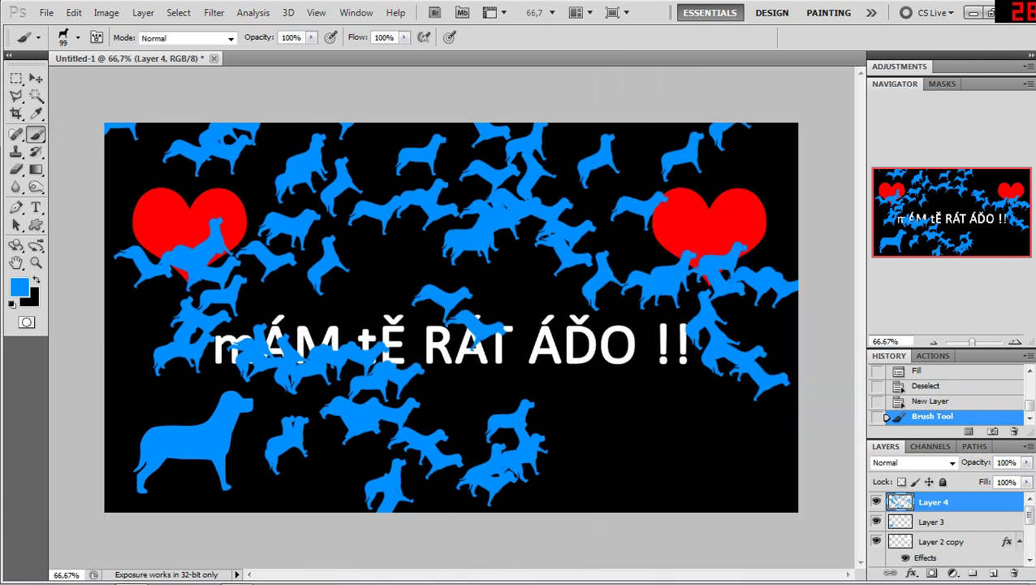
pyautogui.moveTo(536, 402)
pyautogui.mouseDown()
pyautogui.moveTo(658, 455)
pyautogui.moveTo(727, 439)
pyautogui.mouseUp()
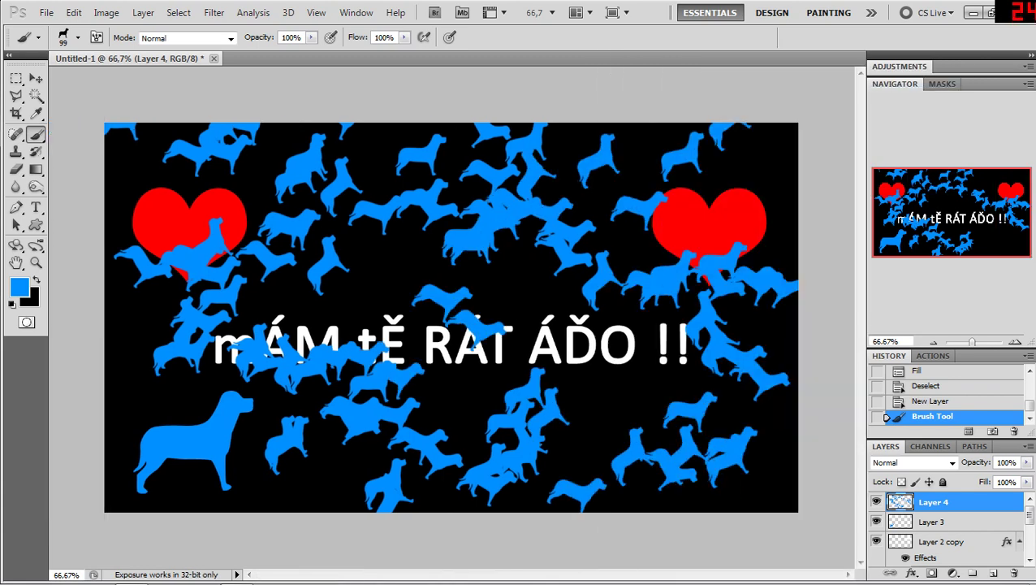
# Step: Merge Layer 4 down into Layer 3 and move the merged dogs layer beneath the text layer
pyautogui.rightClick(921, 509)
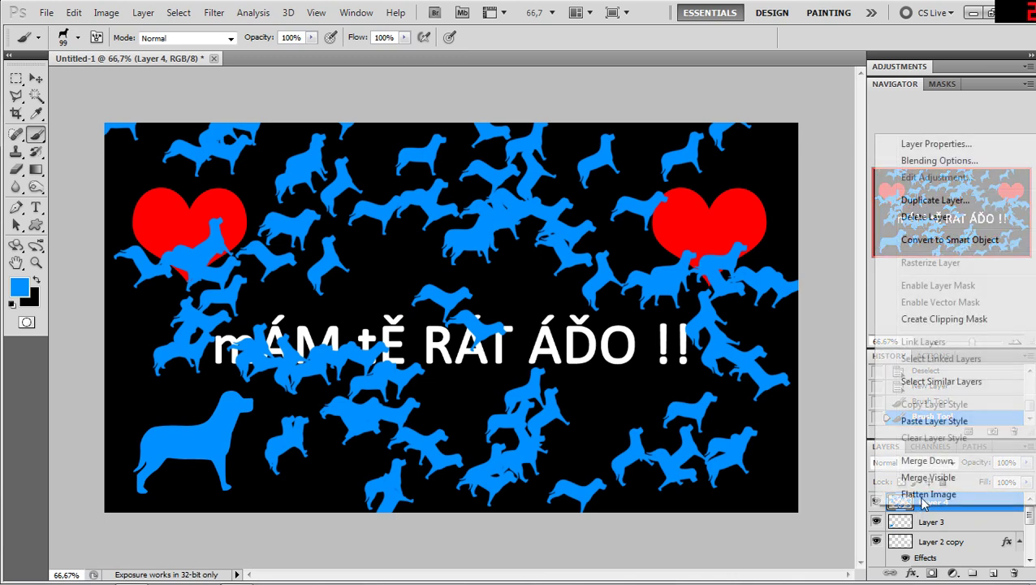
pyautogui.click(926, 460)
pyautogui.moveTo(923, 526); pyautogui.dragTo(924, 554)
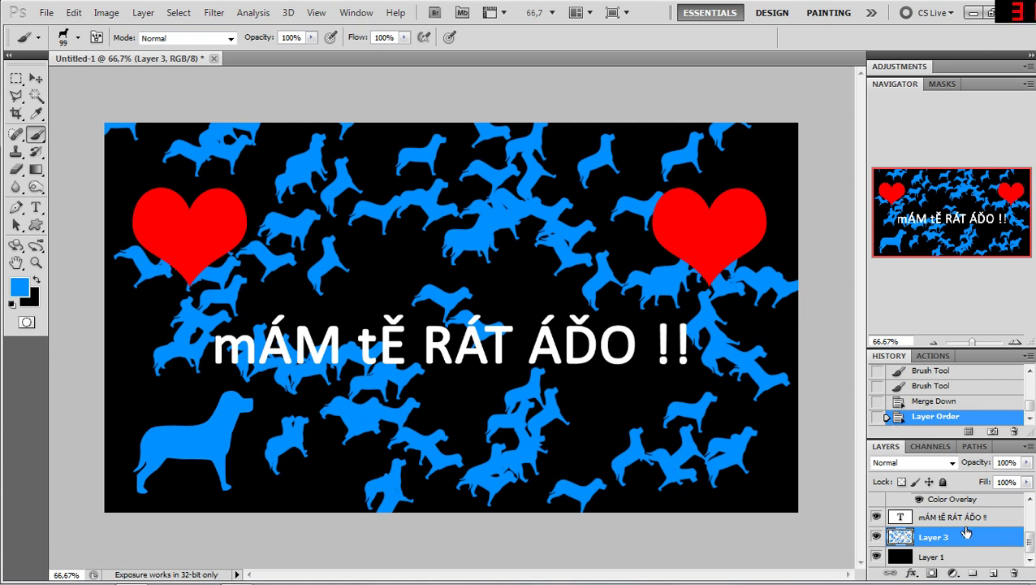
# Step: Group all layers above the black Layer 1: both hearts, the text and the dogs
pyautogui.scroll(4, 971, 536)
pyautogui.keyDown('shift'); pyautogui.click(942, 503); pyautogui.keyUp('shift')
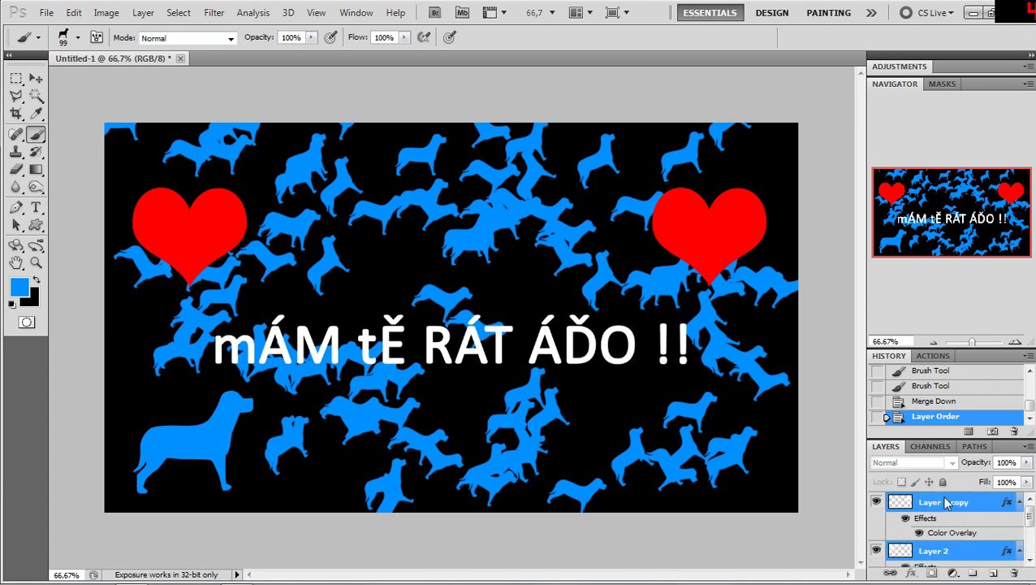
pyautogui.rightClick(943, 504)
pyautogui.click(785, 54)
pyautogui.hotkey('ctrl', 'g')
# Step: Duplicate Group 1 within the same document under the name Group 1 copy
pyautogui.rightClick(942, 501)
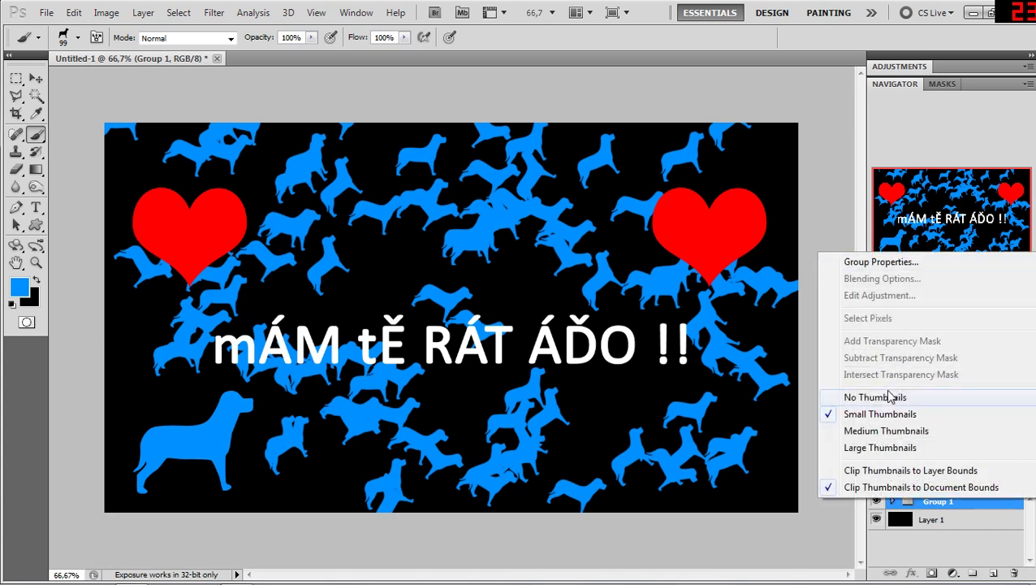
pyautogui.rightClick(935, 515)
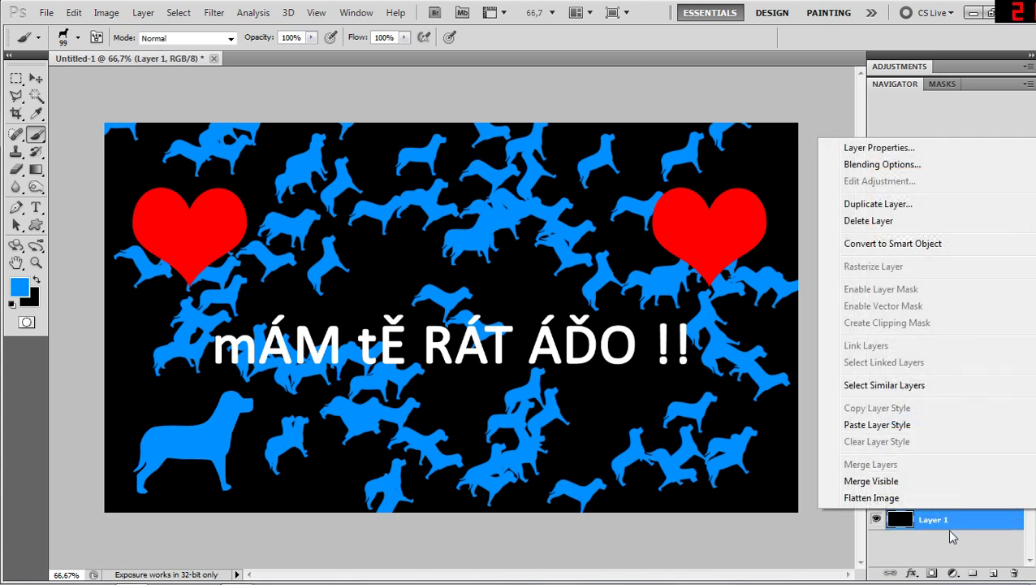
pyautogui.click(952, 536)
pyautogui.rightClick(934, 501)
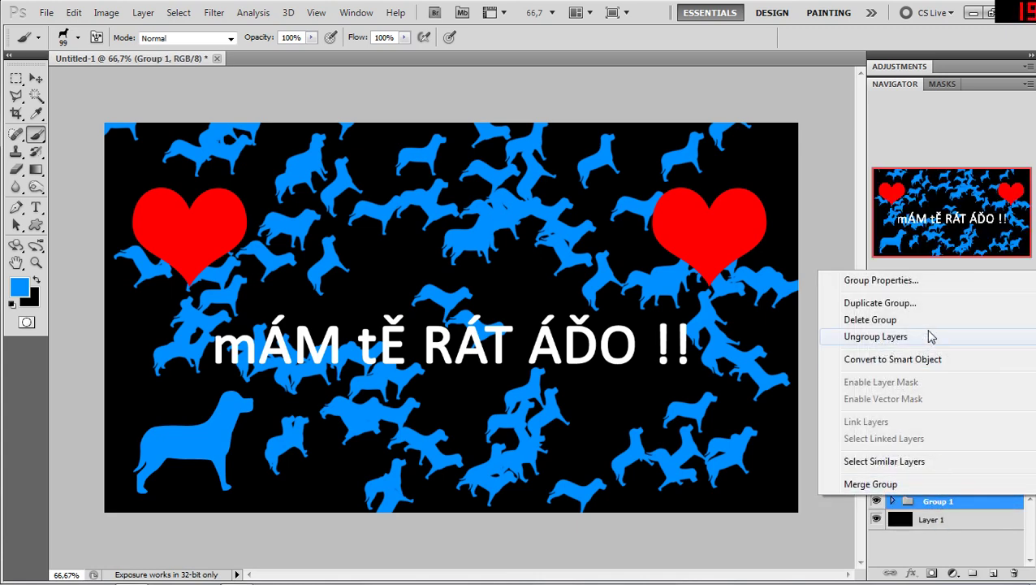
pyautogui.click(934, 303)
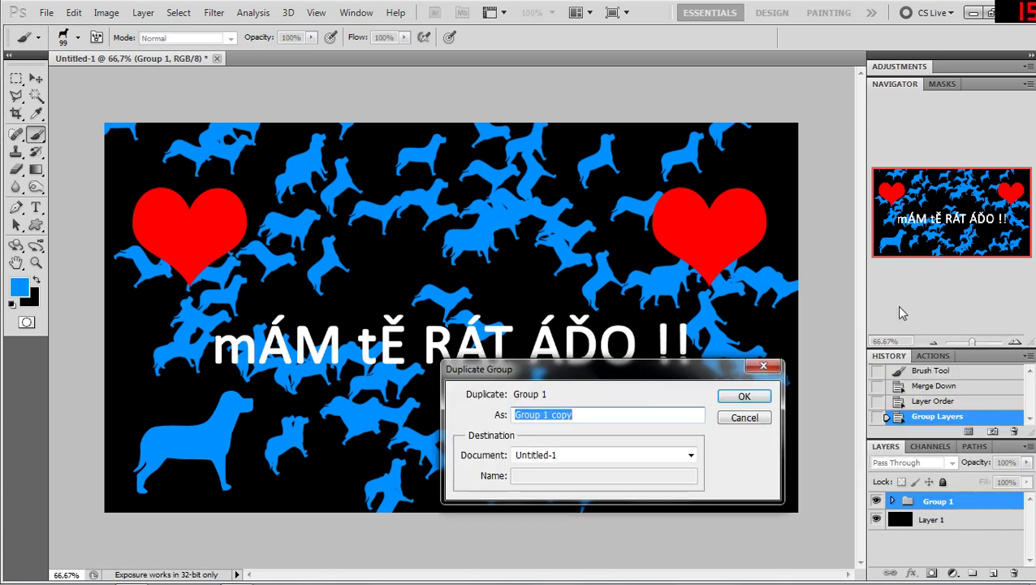
pyautogui.press('Return')
# Step: Add a new layer, merge it with Group 1 copy into a single layer, and hide Group 1
pyautogui.hotkey('ctrl', 'shift', 'alt', 'n')
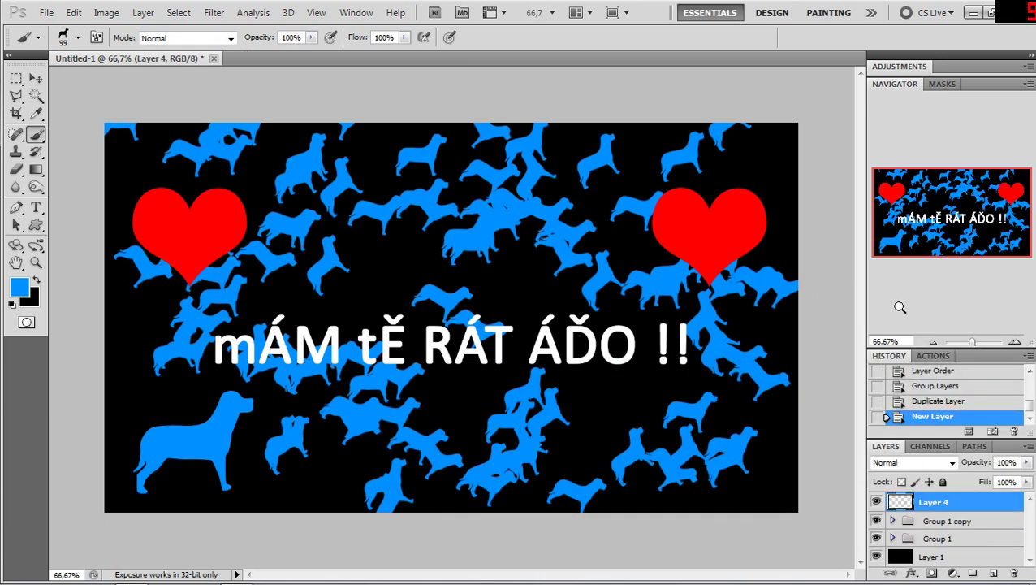
pyautogui.keyDown('shift'); pyautogui.click(922, 522); pyautogui.keyUp('shift')
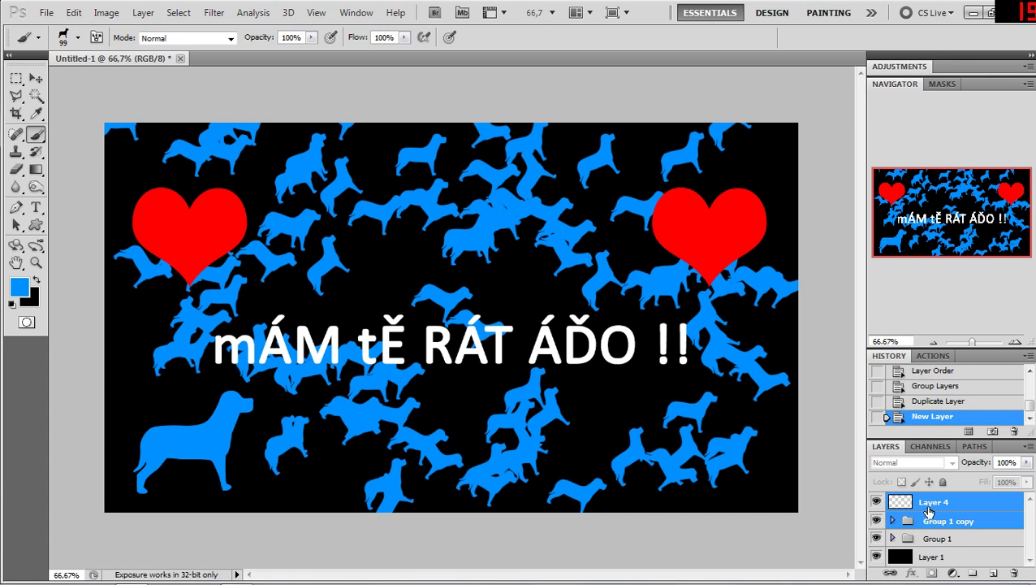
pyautogui.rightClick(929, 512)
pyautogui.click(918, 460)
pyautogui.click(877, 520)
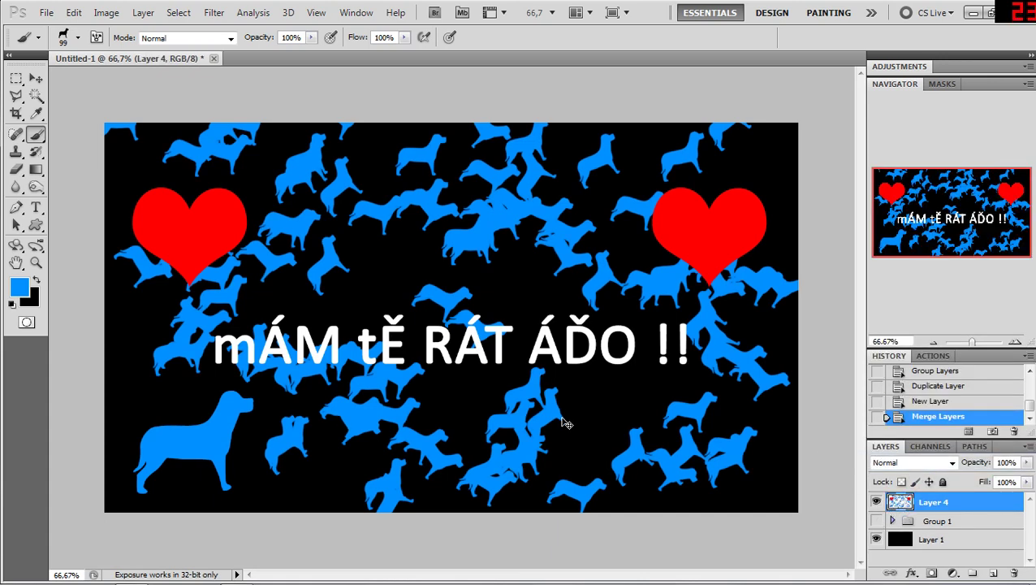
# Step: Duplicate the merged Layer 4 and apply a Gaussian Blur with a 51.4 pixel radius to the lower original
pyautogui.hotkey('ctrl', 'j')
pyautogui.click(934, 521)
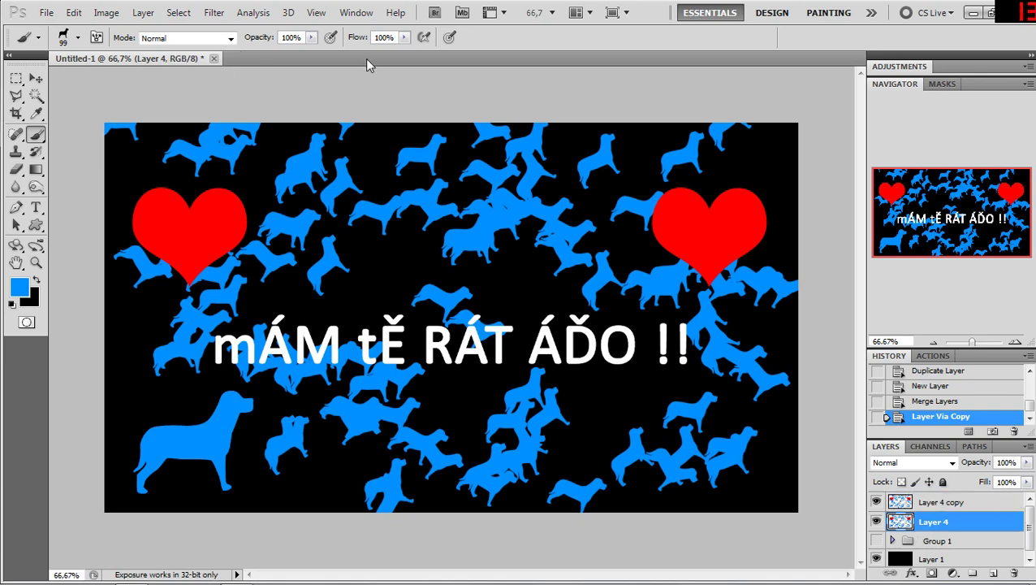
pyautogui.click(213, 12)
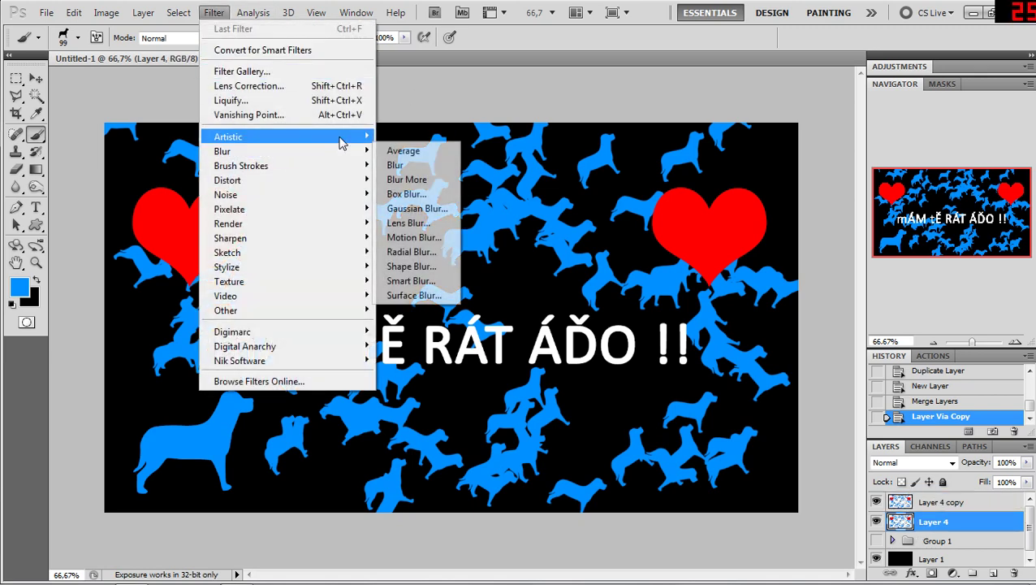
pyautogui.click(416, 208)
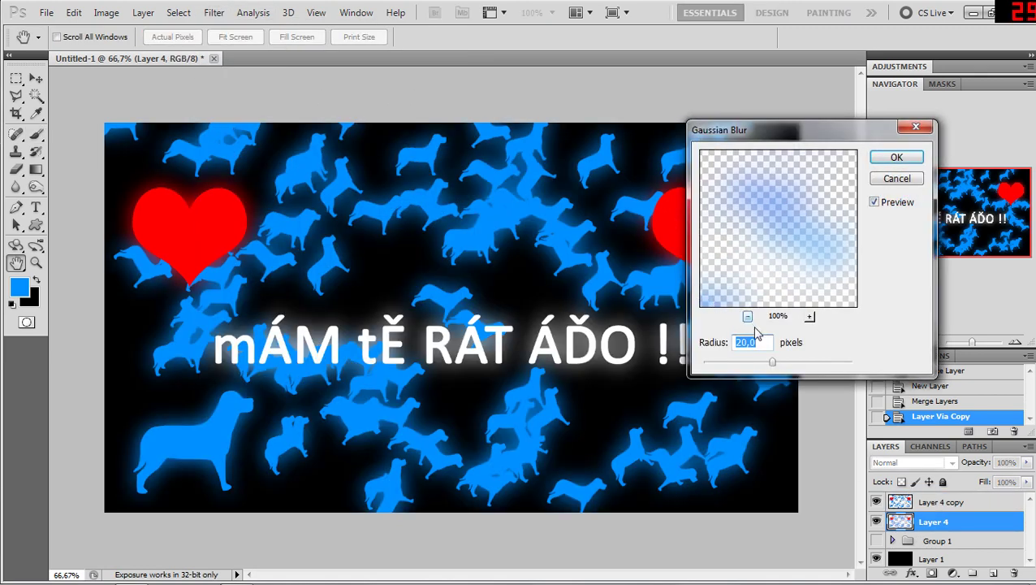
pyautogui.moveTo(772, 363); pyautogui.dragTo(798, 362)
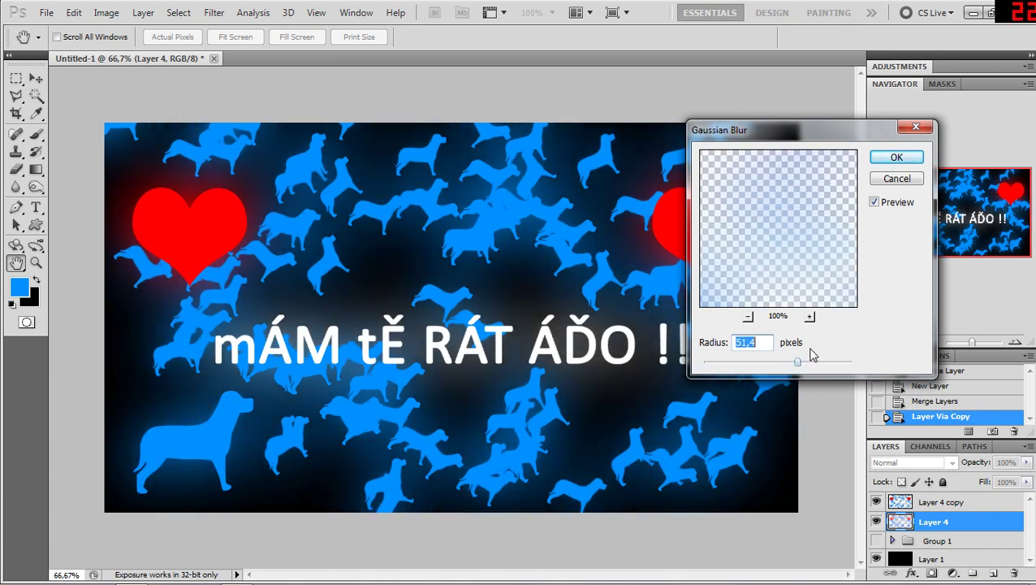
pyautogui.click(897, 157)
pyautogui.press('b')
# Step: Set the opacity of Layer 4 copy to 18% and move it together with Layer 4 beneath Group 1
pyautogui.click(969, 503)
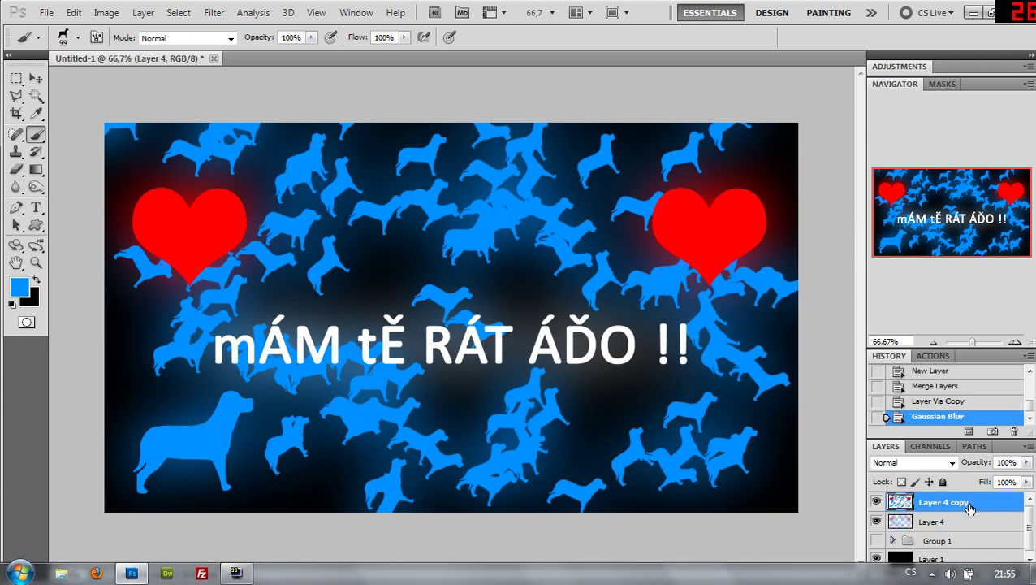
pyautogui.hotkey('ctrl', 'f')
pyautogui.moveTo(966, 465); pyautogui.dragTo(914, 466)
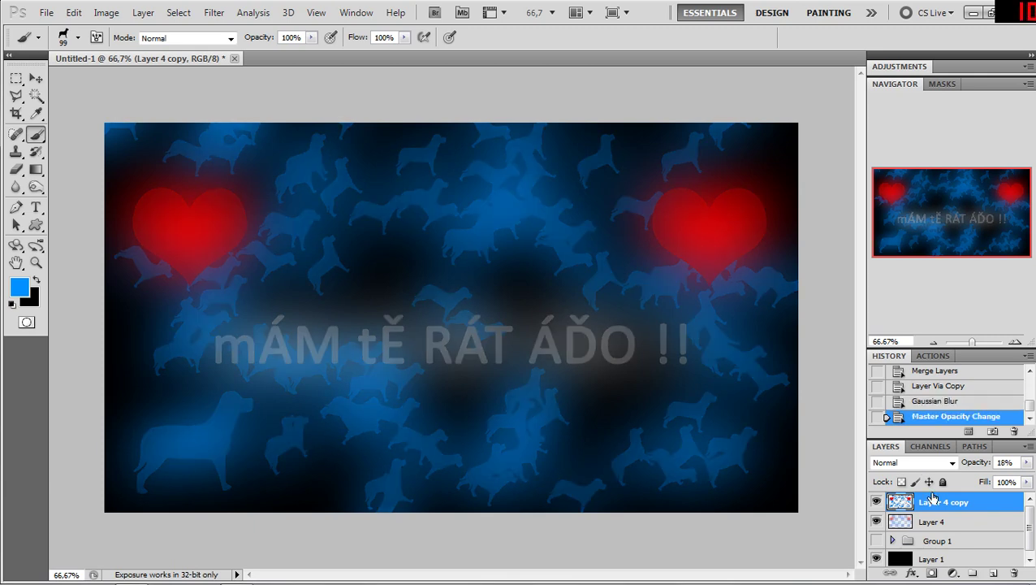
pyautogui.keyDown('shift'); pyautogui.click(933, 526); pyautogui.keyUp('shift')
pyautogui.moveTo(934, 526); pyautogui.dragTo(908, 552)
# Step: Duplicate the white text layer inside Group 1 and move the copy out above the group
pyautogui.click(913, 502)
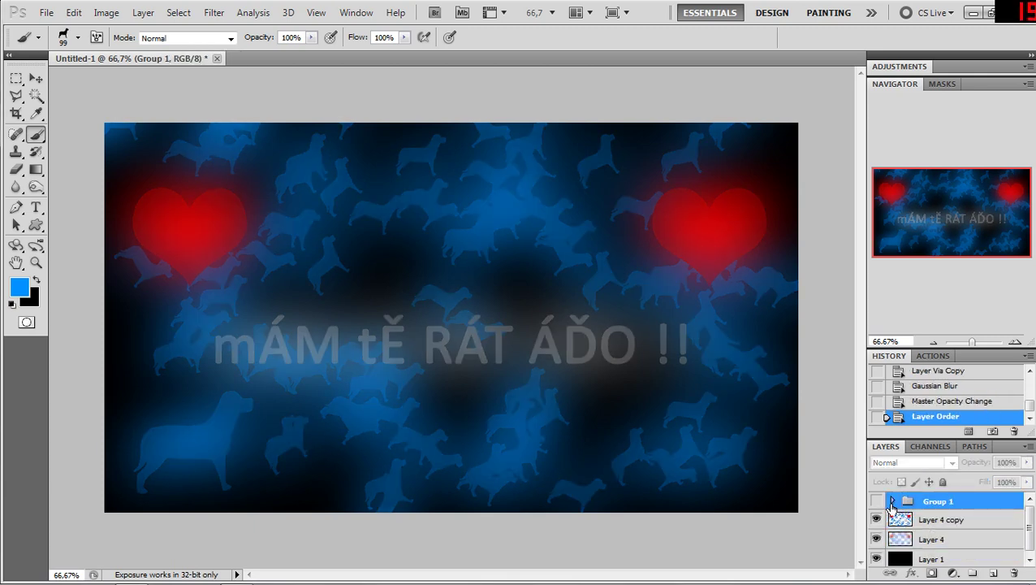
pyautogui.click(892, 501)
pyautogui.click(963, 532)
pyautogui.scroll(-3, 963, 532)
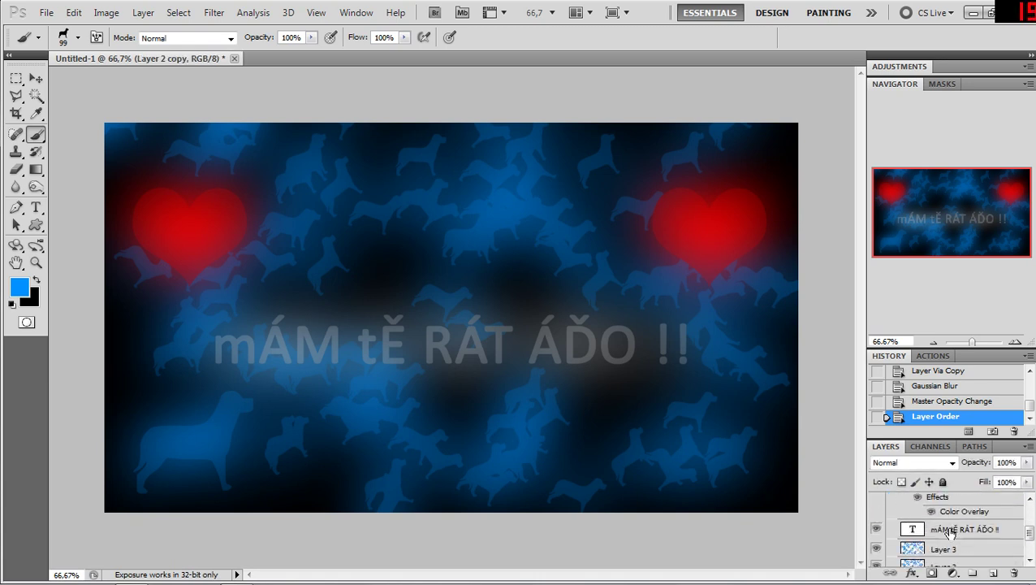
pyautogui.click(941, 529)
pyautogui.hotkey('ctrl', 'j')
pyautogui.moveTo(940, 532); pyautogui.dragTo(911, 522)
# Step: Duplicate the two heart layers, Layer 2 and Layer 2 copy, inside Group 1 and move the copies to the top of the layer stack
pyautogui.click(893, 521)
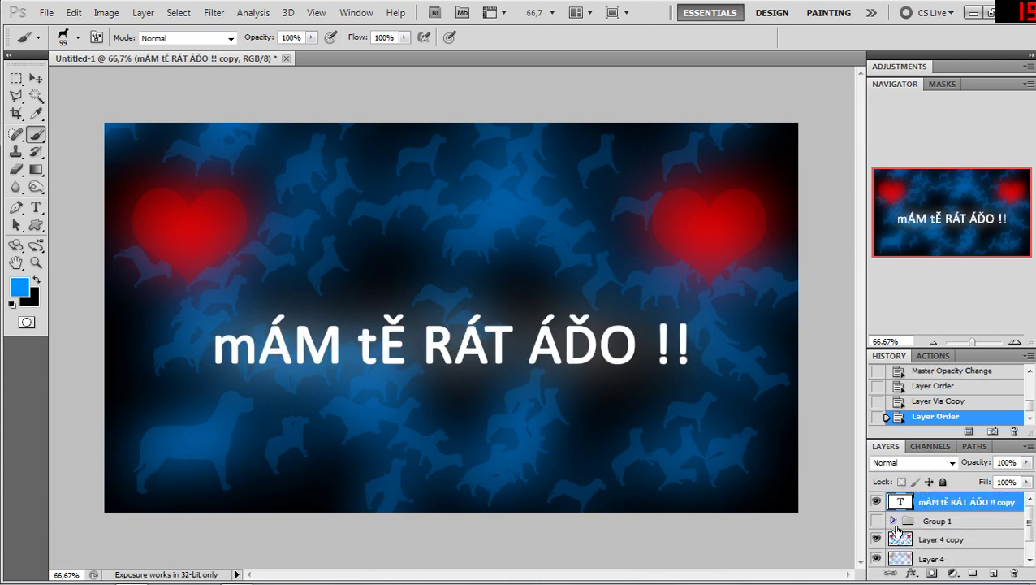
pyautogui.click(896, 520)
pyautogui.scroll(-2, 897, 524)
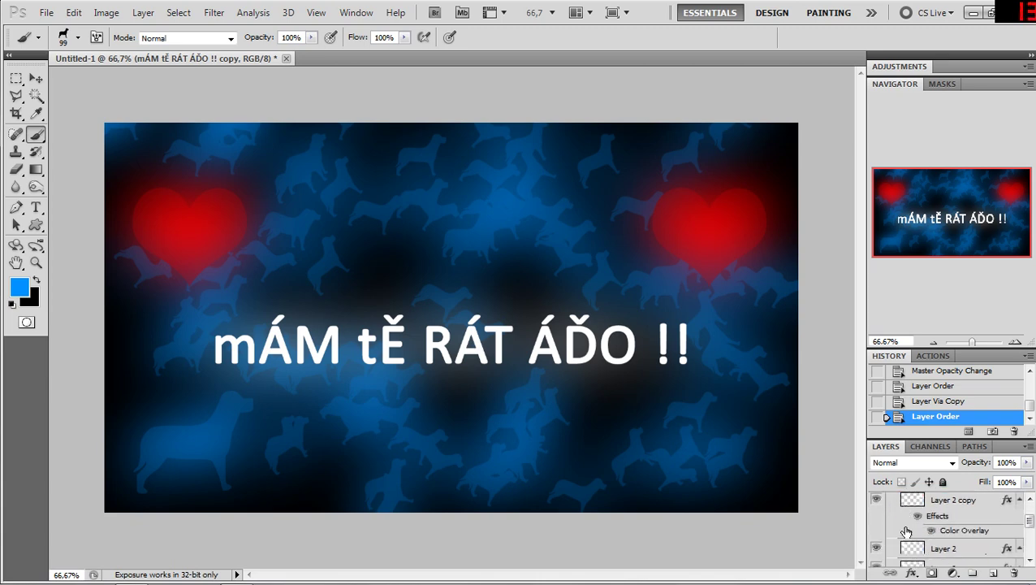
pyautogui.click(948, 514)
pyautogui.keyDown('shift'); pyautogui.click(944, 551); pyautogui.keyUp('shift')
pyautogui.scroll(-1, 947, 536)
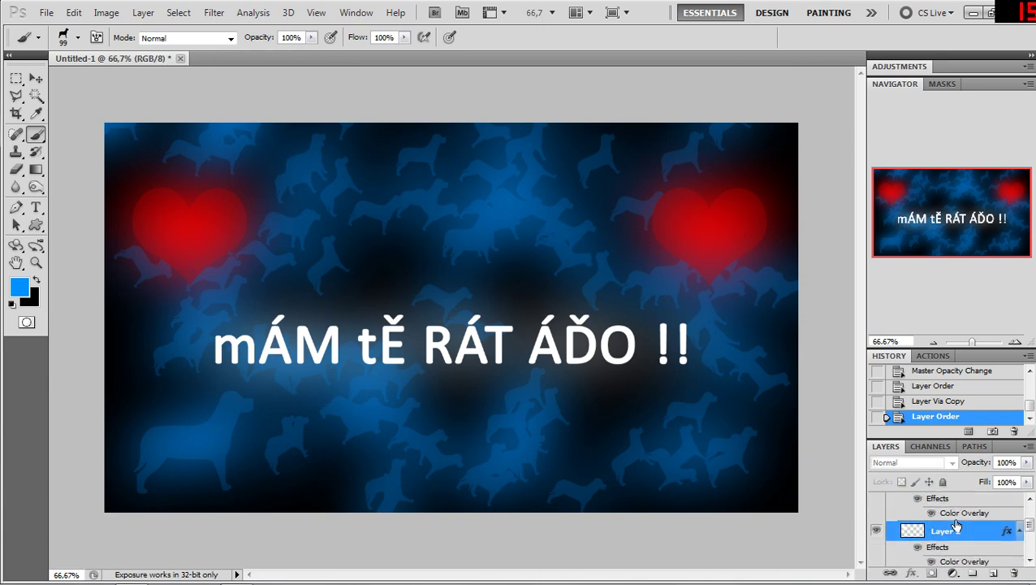
pyautogui.scroll(1, 960, 527)
pyautogui.rightClick(965, 524)
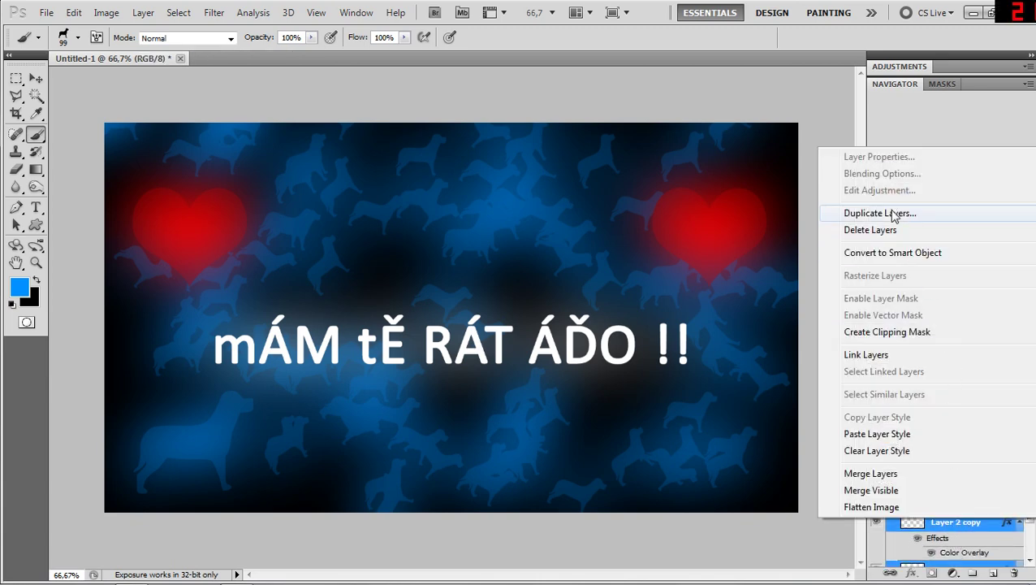
pyautogui.click(901, 213)
pyautogui.click(744, 397)
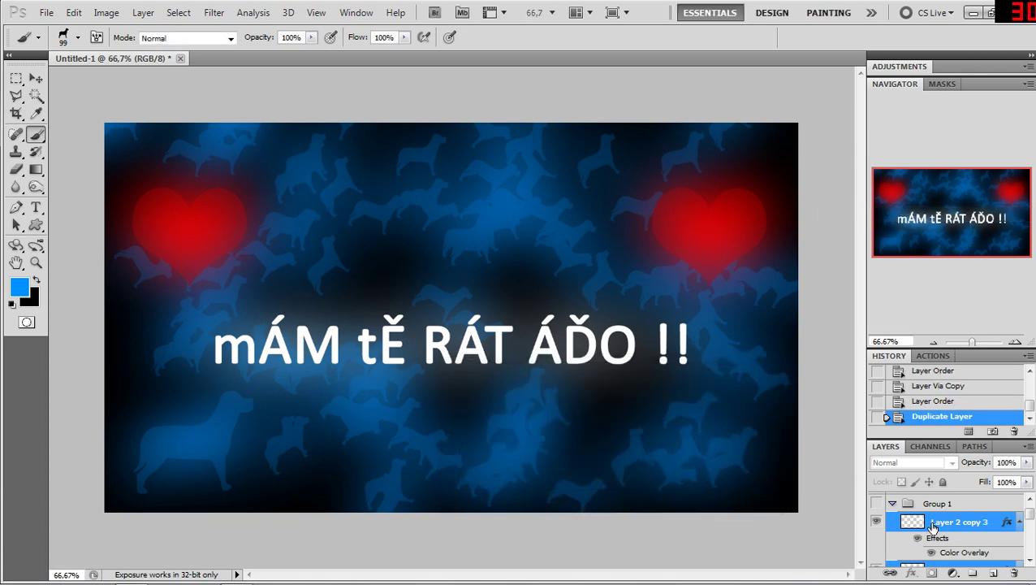
pyautogui.moveTo(951, 548); pyautogui.dragTo(940, 501)
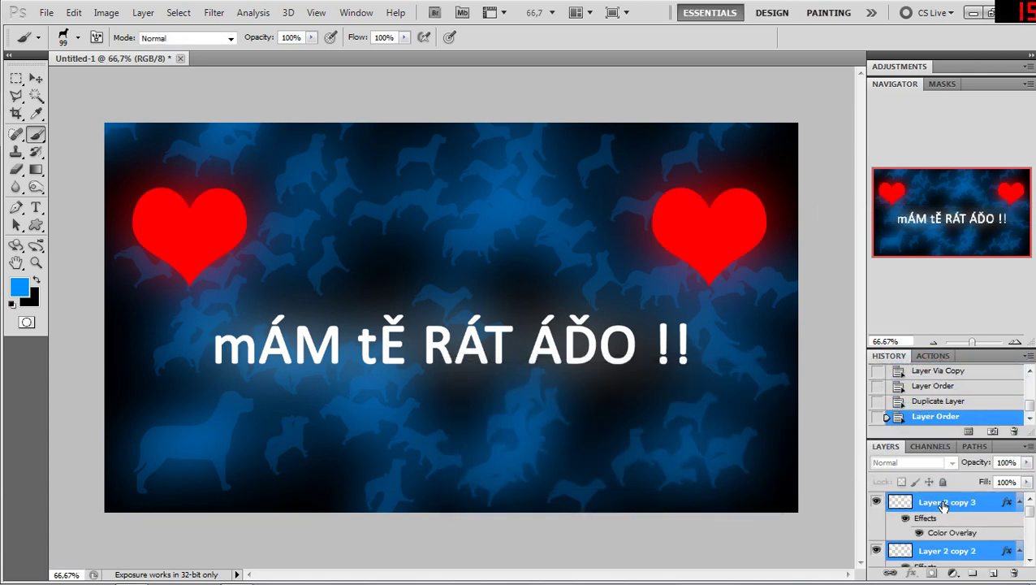
# Step: Add a new layer above Layer 2 copy 3 and stamp all visible layers into it
pyautogui.click(16, 78)
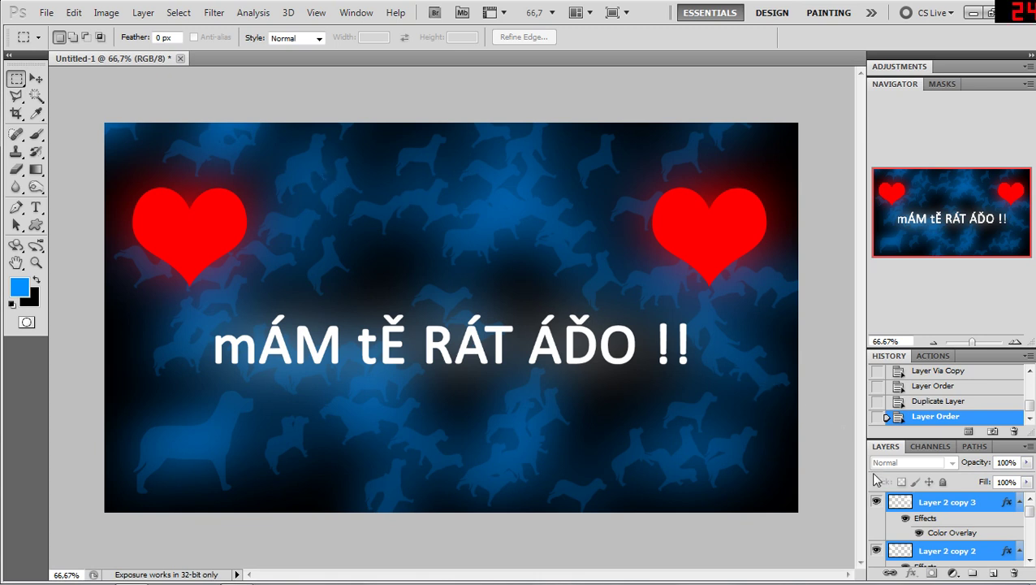
pyautogui.click(934, 508)
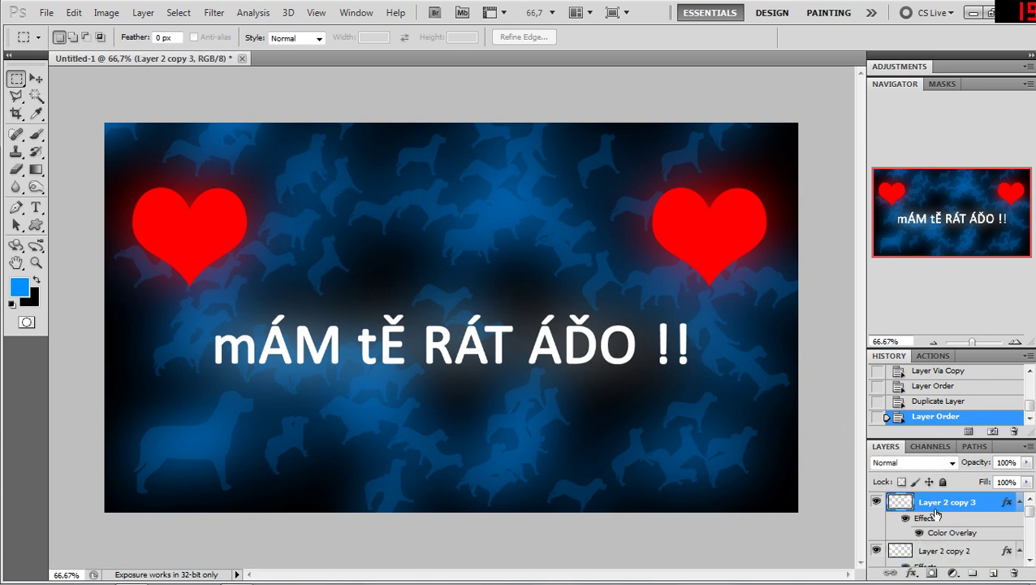
pyautogui.hotkey('ctrl', 'shift', 'alt', 'n')
pyautogui.hotkey('ctrl', 'shift', 'alt', 'e')
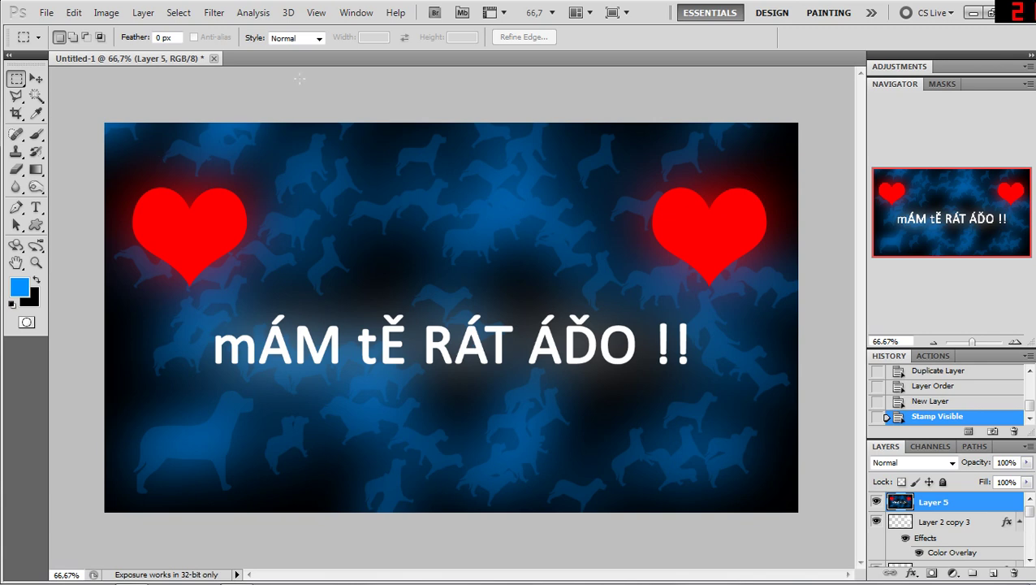
# Step: Apply the Color Efex Pro 3.0 Glamour Glow filter to Layer 5 with 41% glow, -17% saturation and +85% glow temperature
pyautogui.click(224, 13)
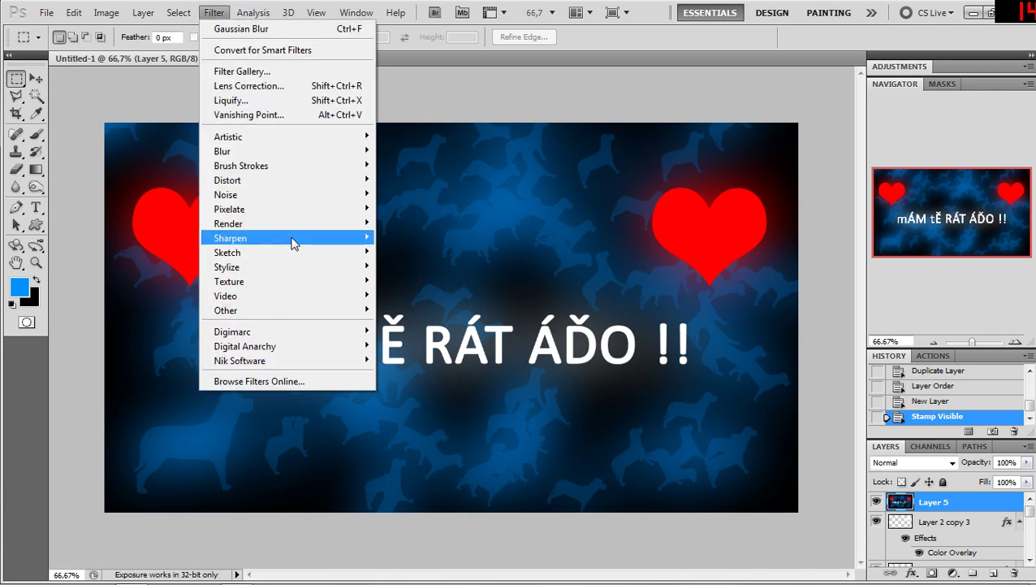
pyautogui.moveTo(331, 362)
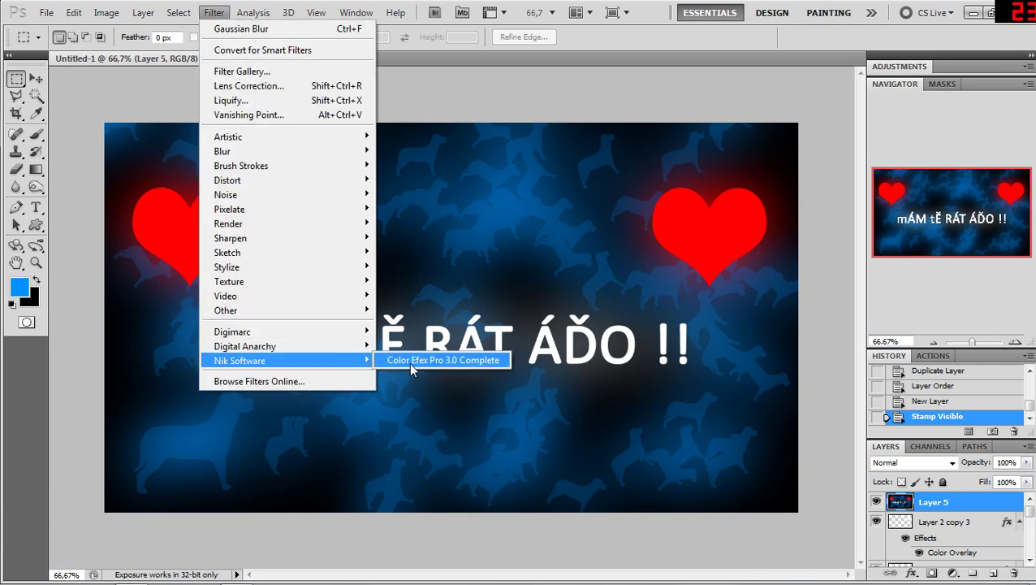
pyautogui.click(411, 361)
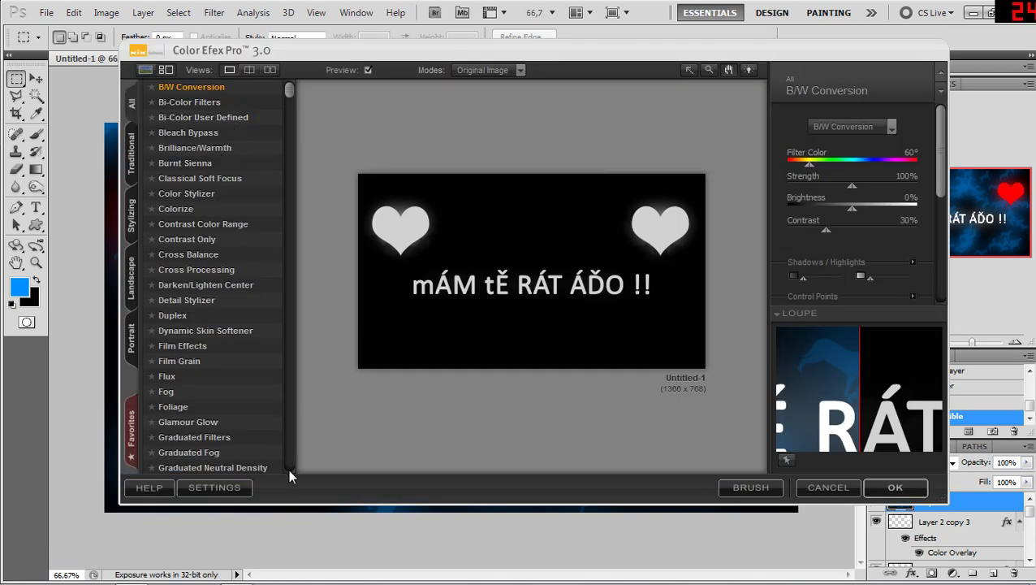
pyautogui.moveTo(290, 87); pyautogui.dragTo(289, 162)
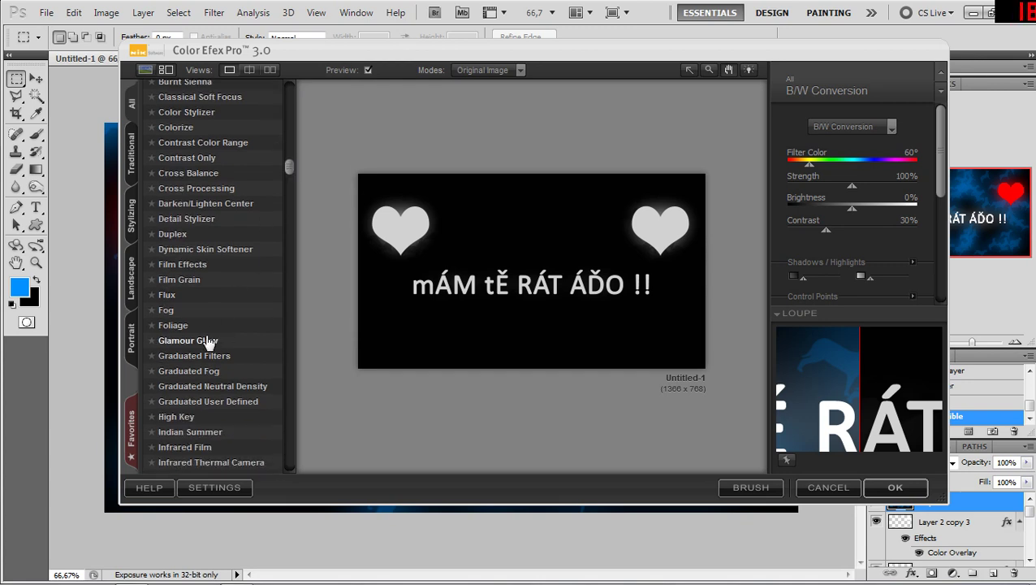
pyautogui.click(226, 340)
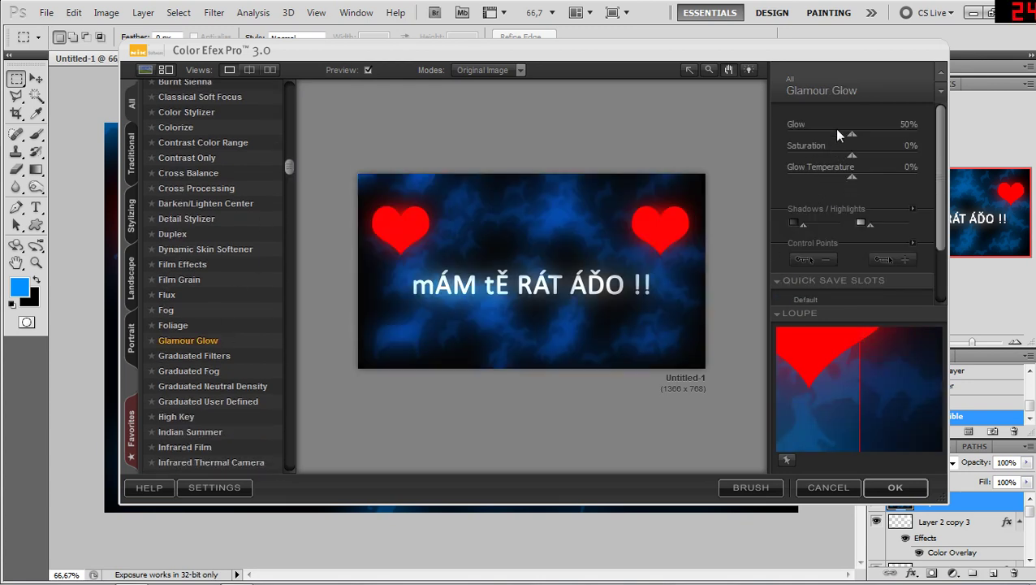
pyautogui.moveTo(852, 134); pyautogui.dragTo(901, 179)
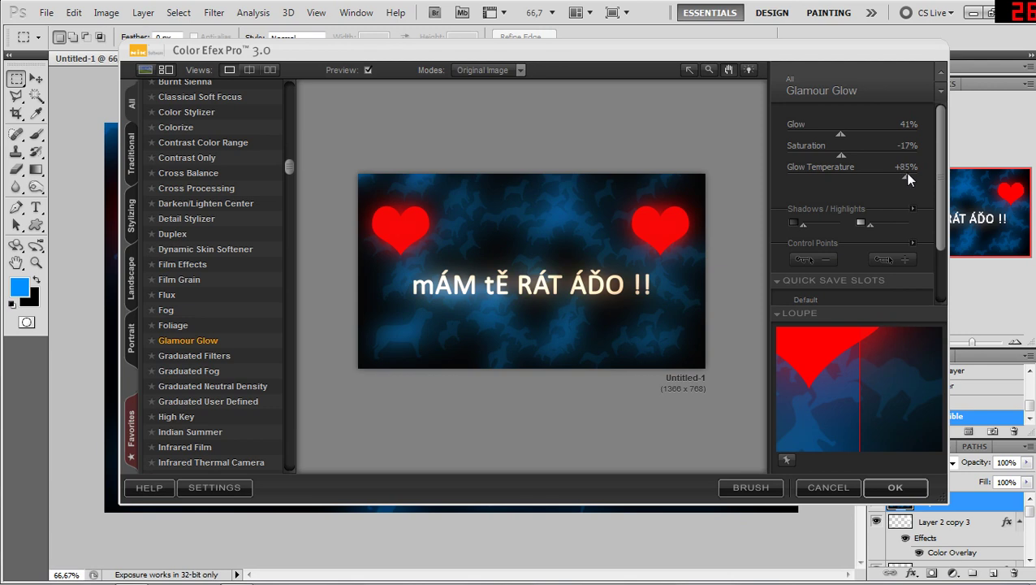
pyautogui.click(895, 488)
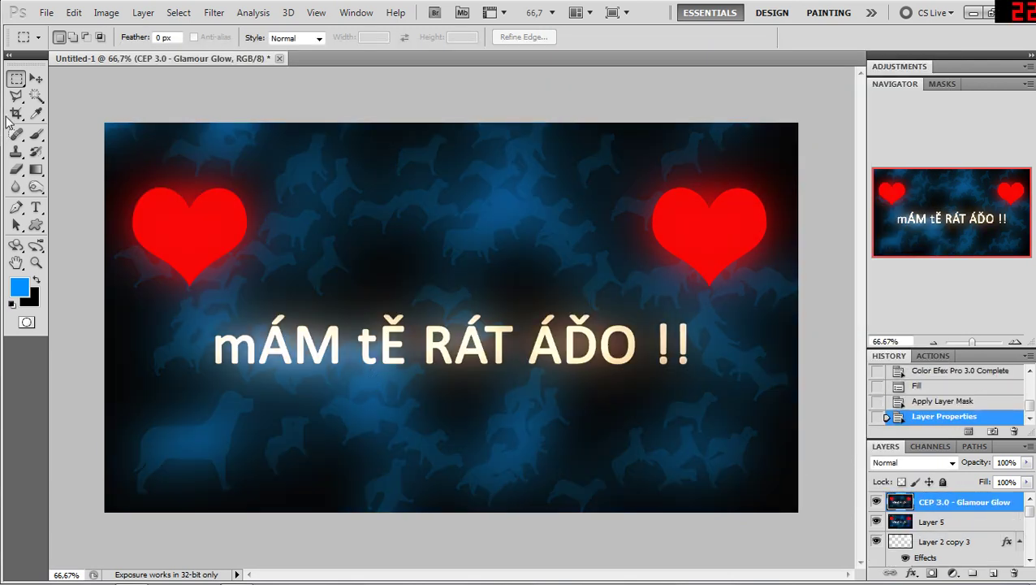
# Step: Examine the glow effect on the hearts, message and dog background at 100%, then view the whole image at reduced zoom
pyautogui.click(1015, 341)
pyautogui.moveTo(924, 202); pyautogui.dragTo(936, 231)
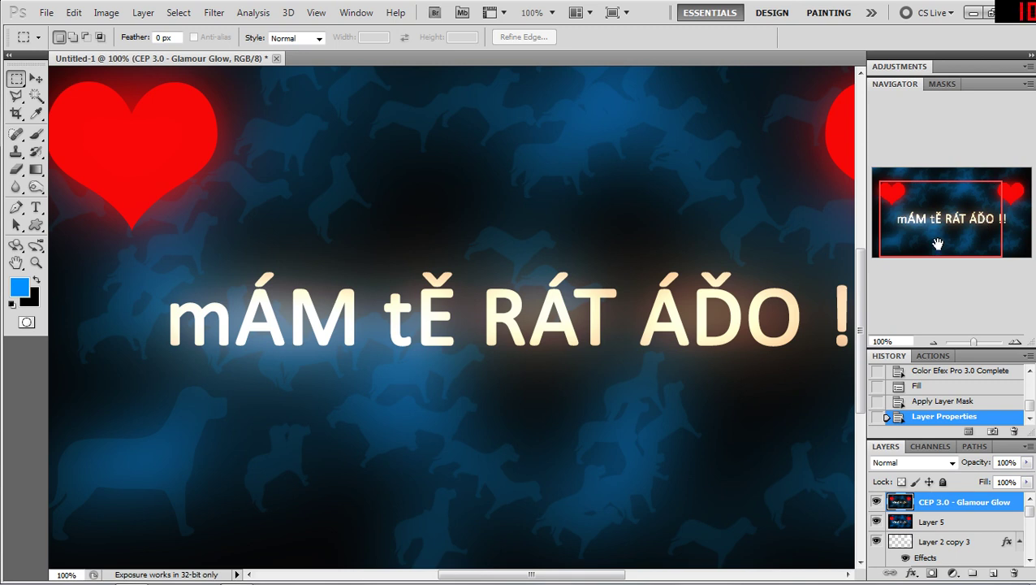
pyautogui.moveTo(935, 220); pyautogui.dragTo(877, 164)
pyautogui.moveTo(896, 199); pyautogui.dragTo(969, 209)
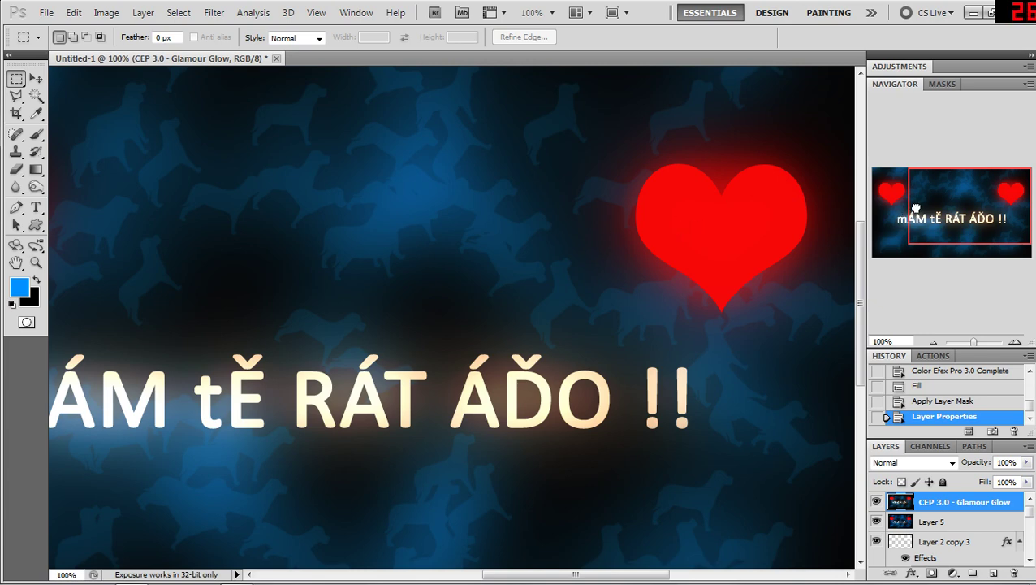
pyautogui.moveTo(914, 208)
pyautogui.mouseDown()
pyautogui.moveTo(883, 203)
pyautogui.moveTo(881, 215)
pyautogui.moveTo(892, 221)
pyautogui.moveTo(917, 198)
pyautogui.mouseUp()
pyautogui.hotkey('ctrl', '-')
pyautogui.hotkey('ctrl', '-')
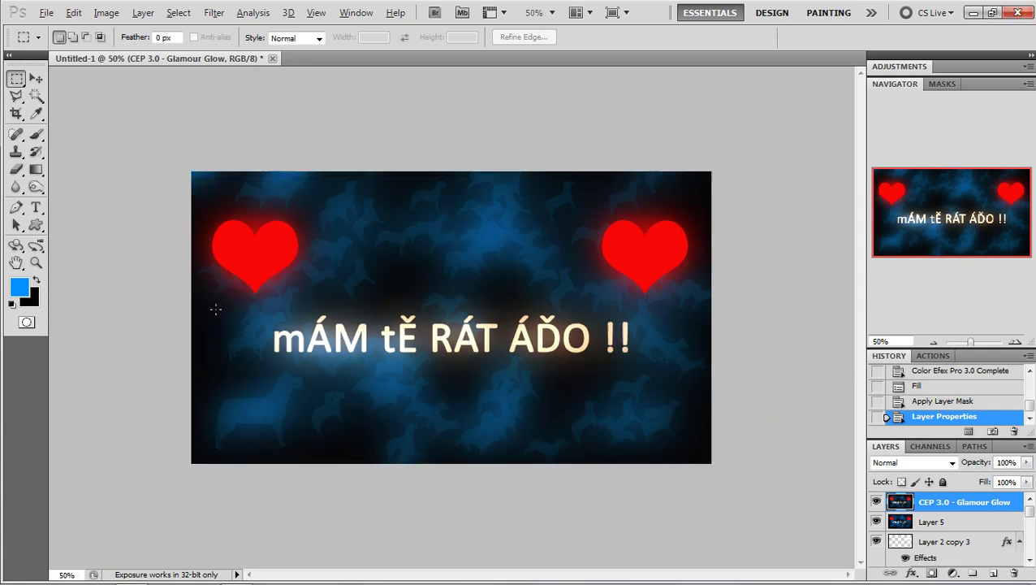
pyautogui.hotkey('ctrl', '+')
pyautogui.press('alt')
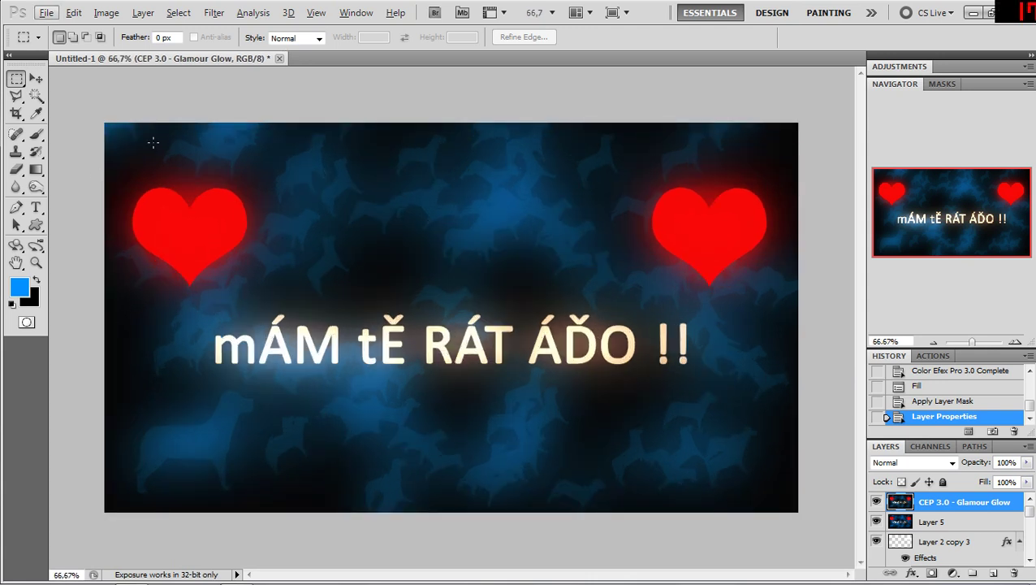